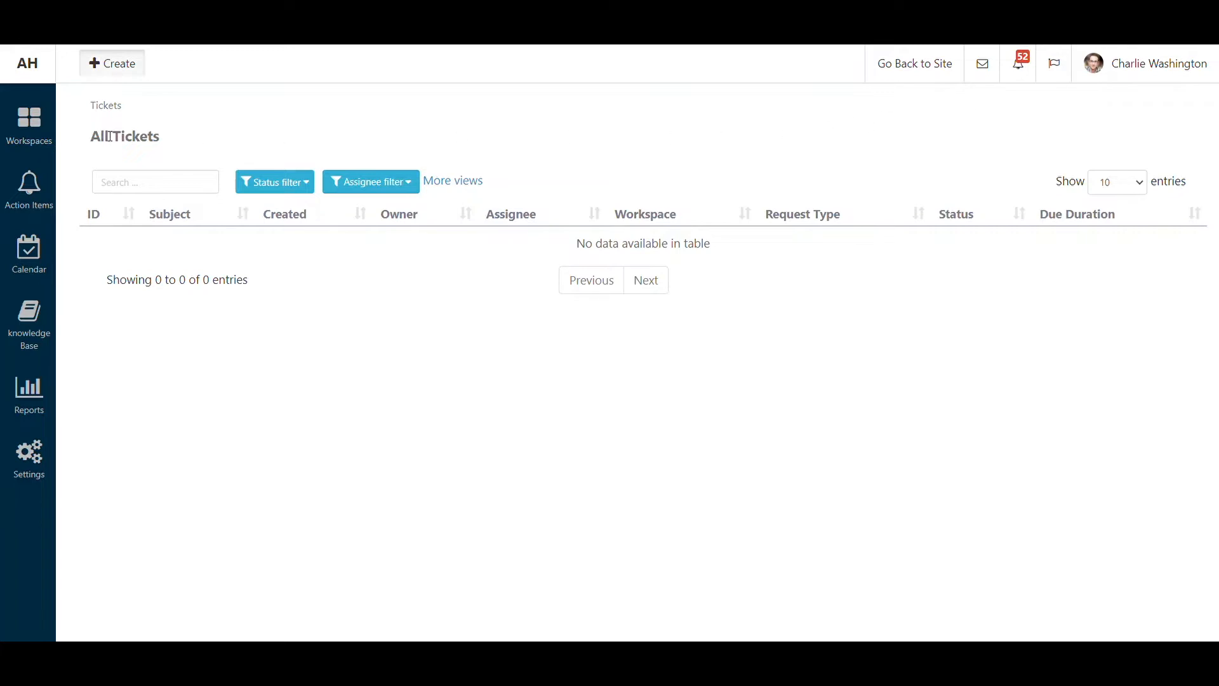
- Show the workspaces list and review the members and roles of the HR workspace
left_click(31, 129)
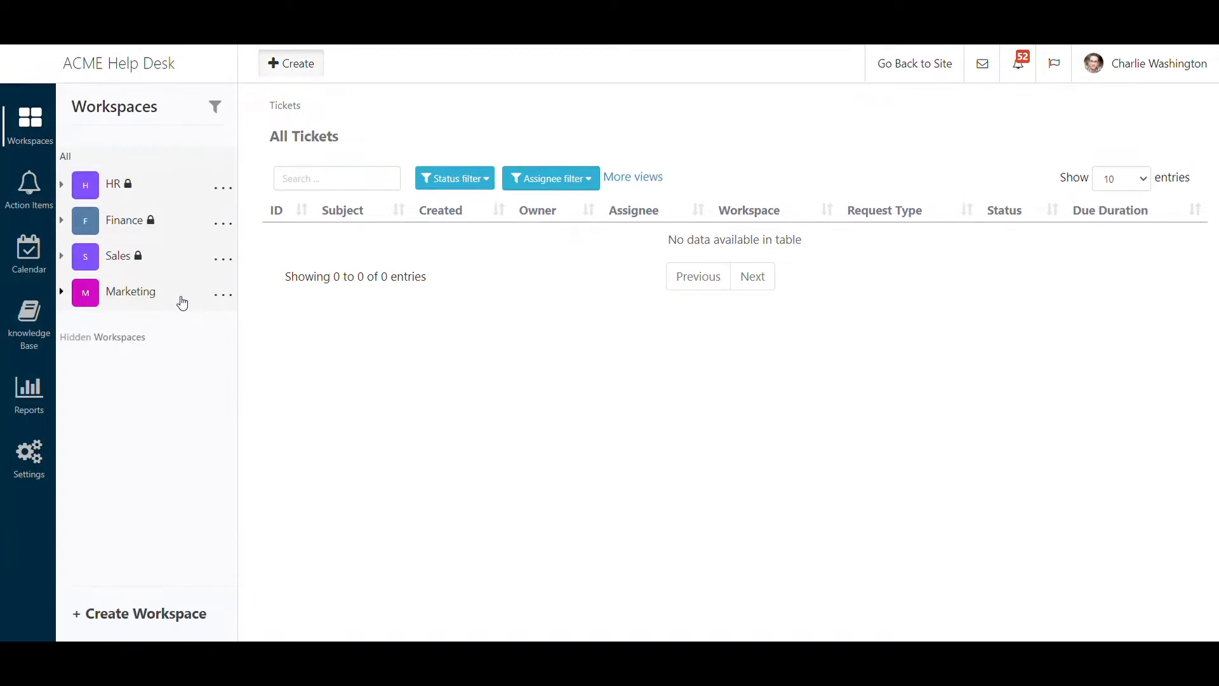
left_click(223, 189)
left_click(207, 255)
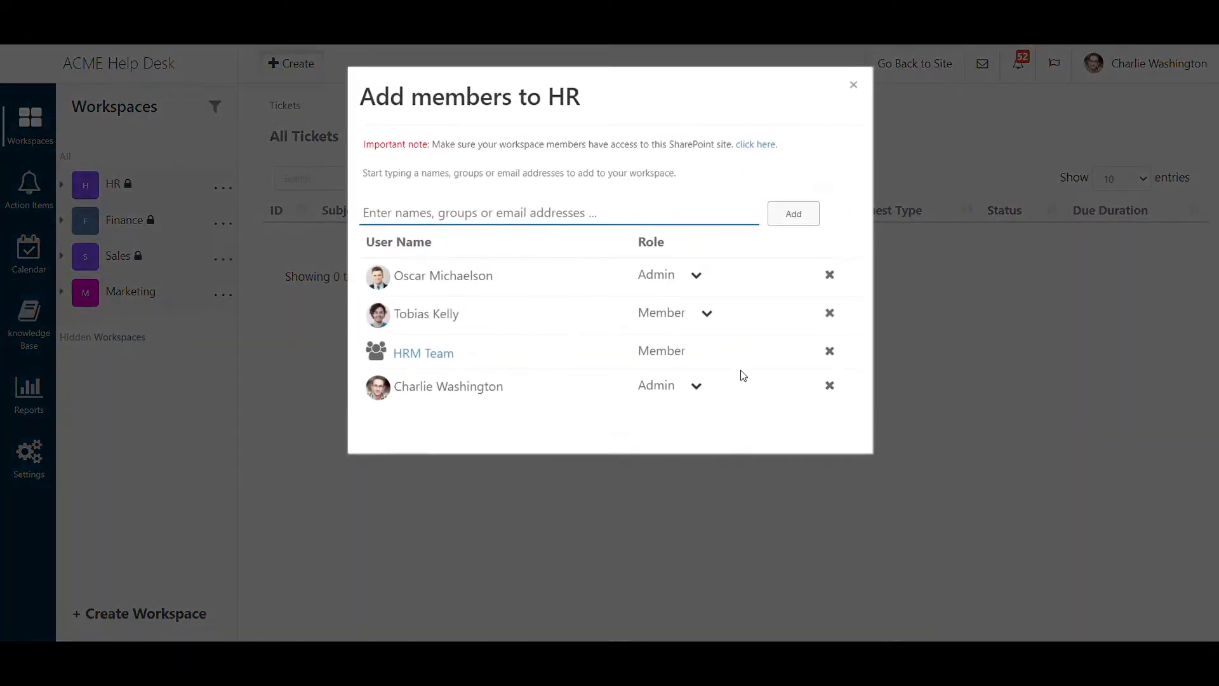
left_click(855, 86)
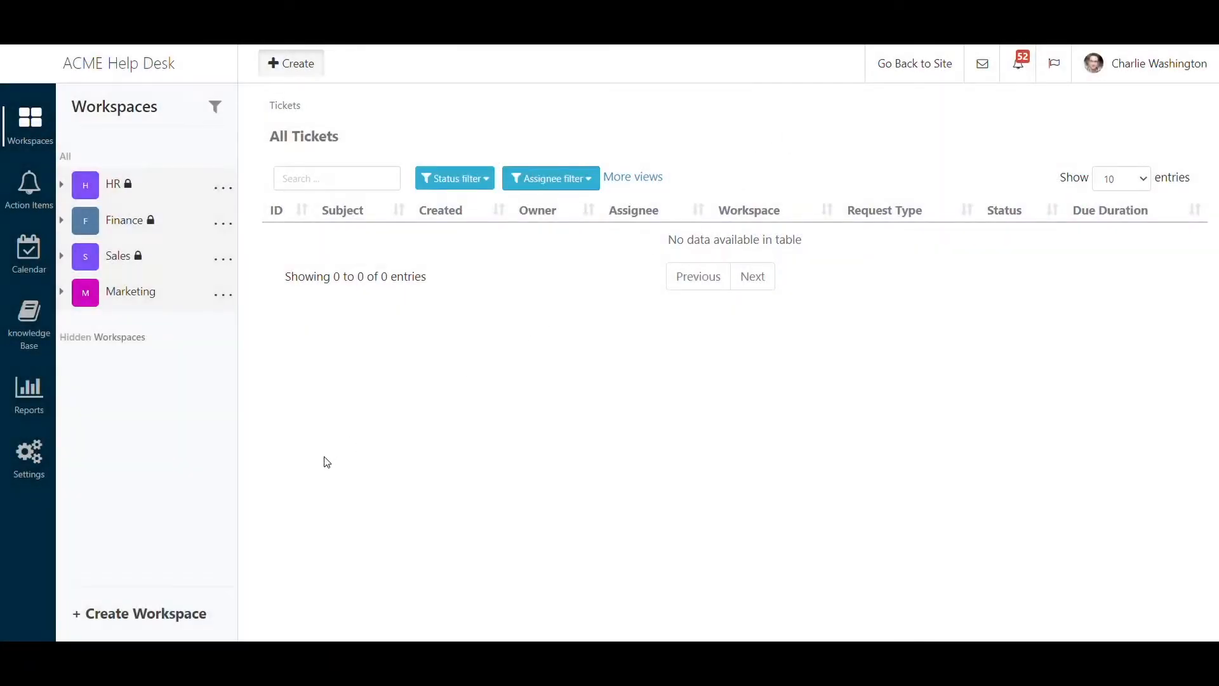
- Create a private workspace named IT Helpdesk with the Open permission type, keeping the prefilled default assignee
left_click(160, 615)
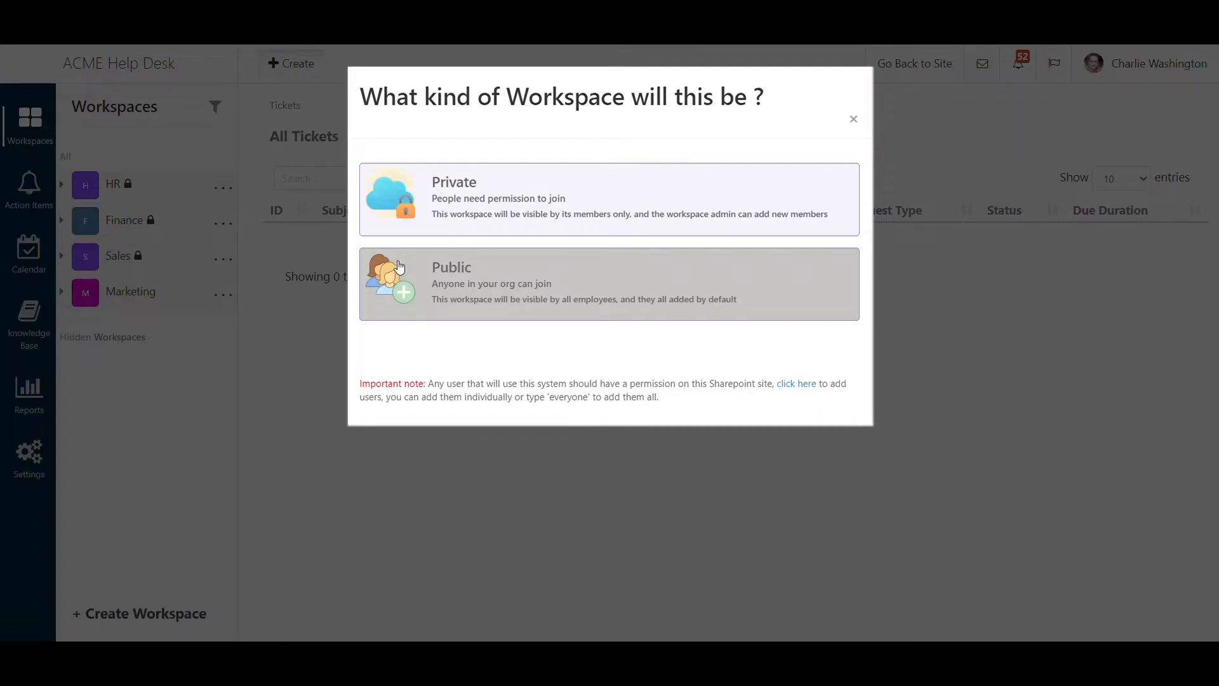
left_click(394, 199)
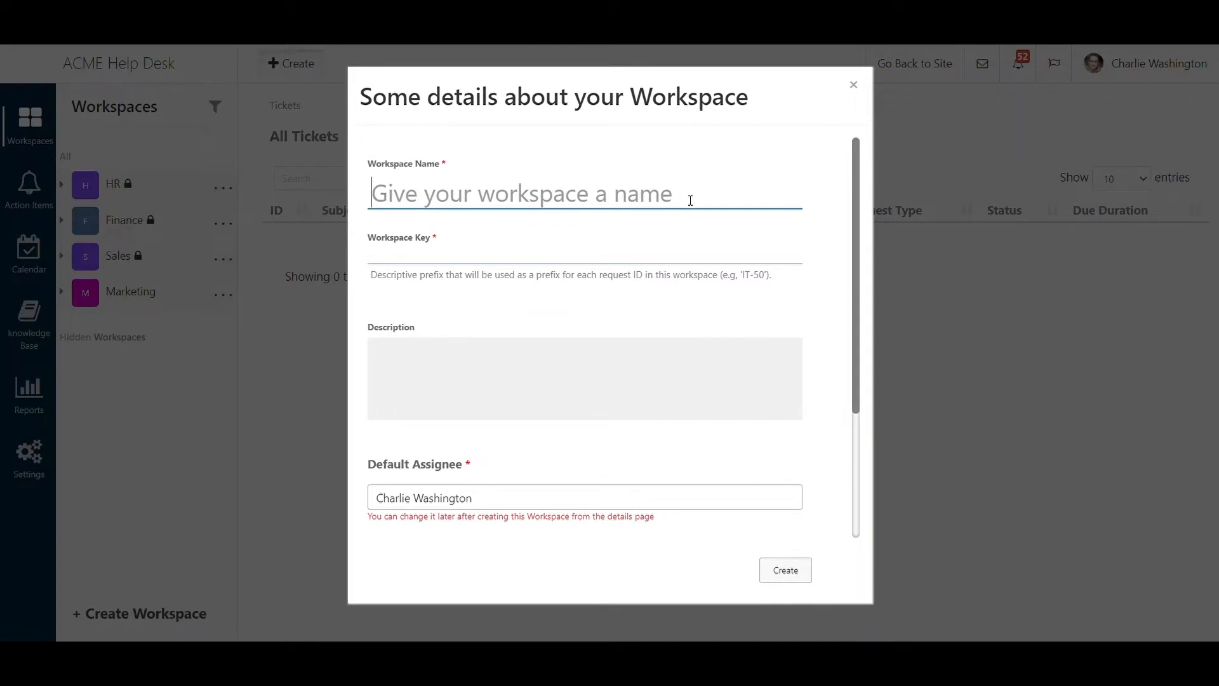
type("IT He")
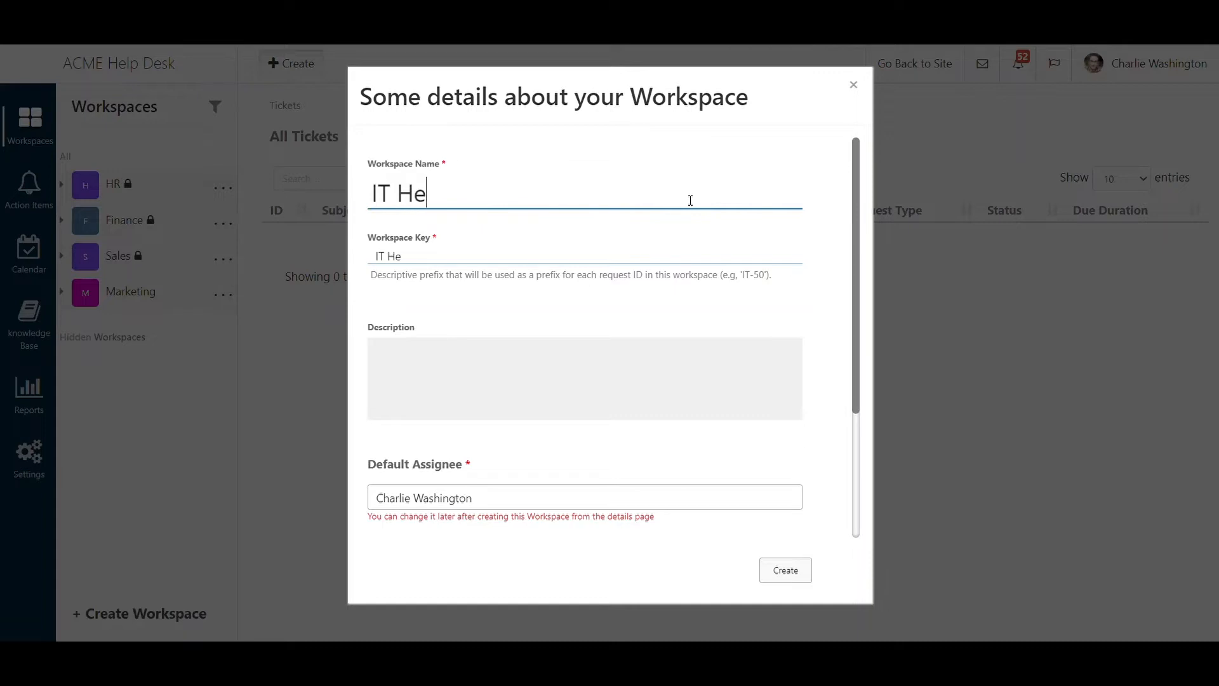
type("lpdesk")
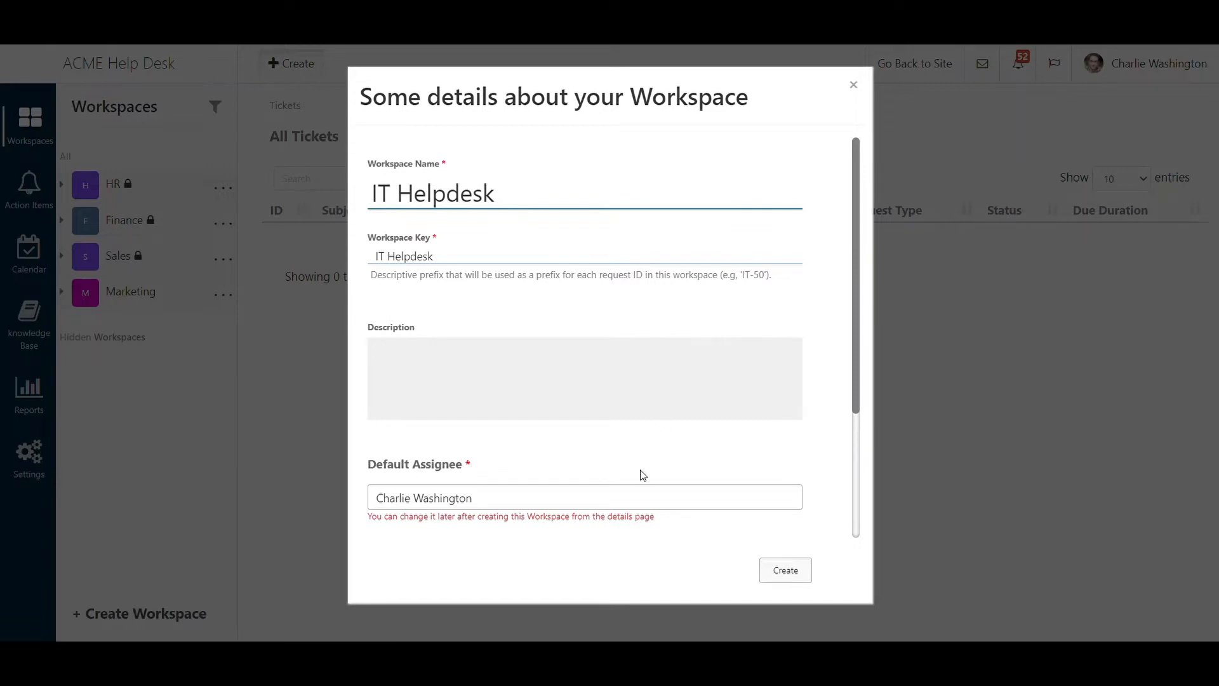
left_click_drag(492, 503, 391, 501)
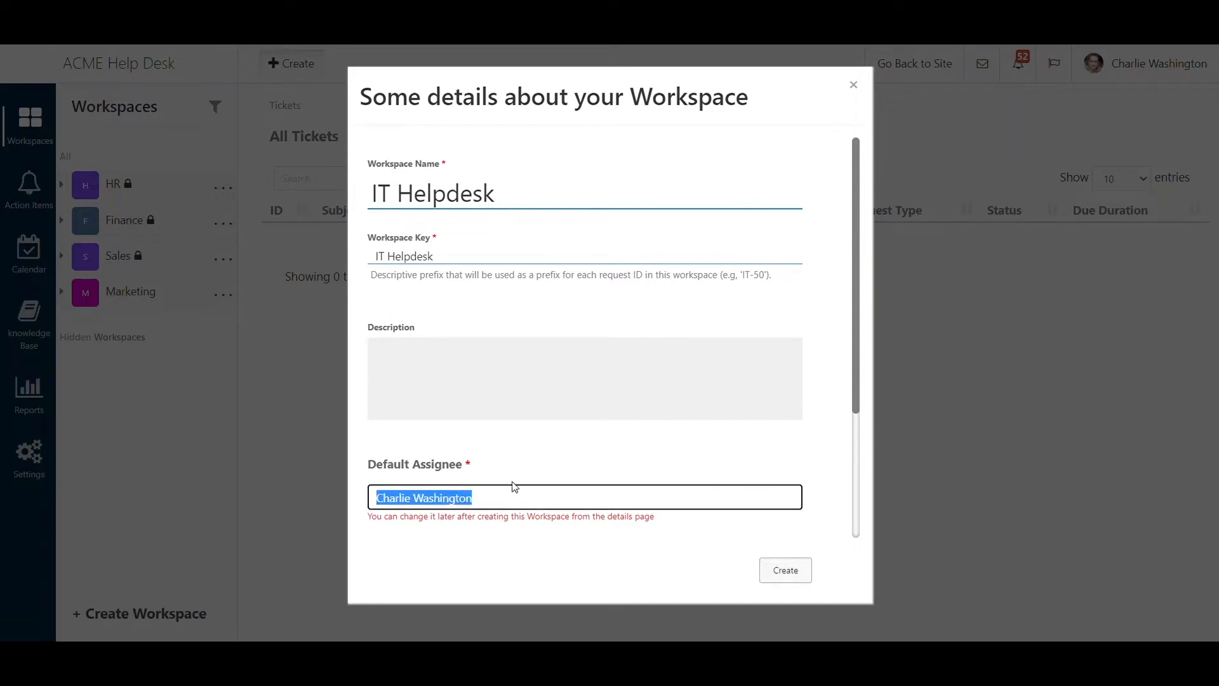
left_click(571, 493)
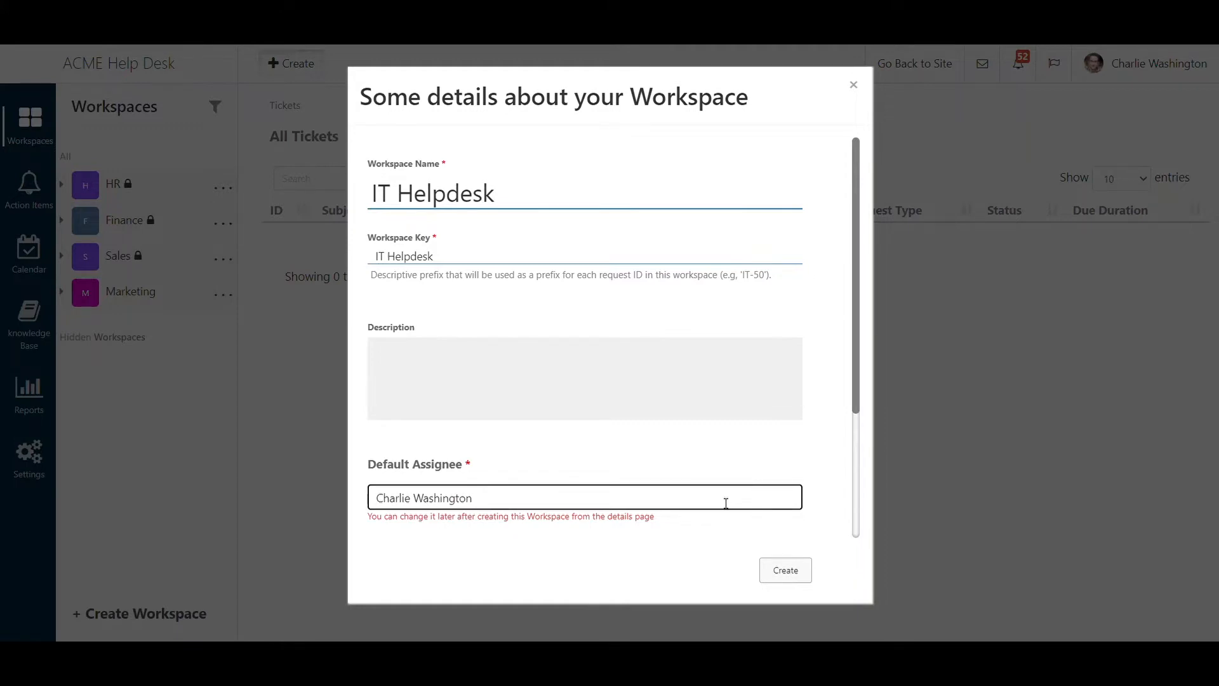
scroll(726, 503, "down", 3)
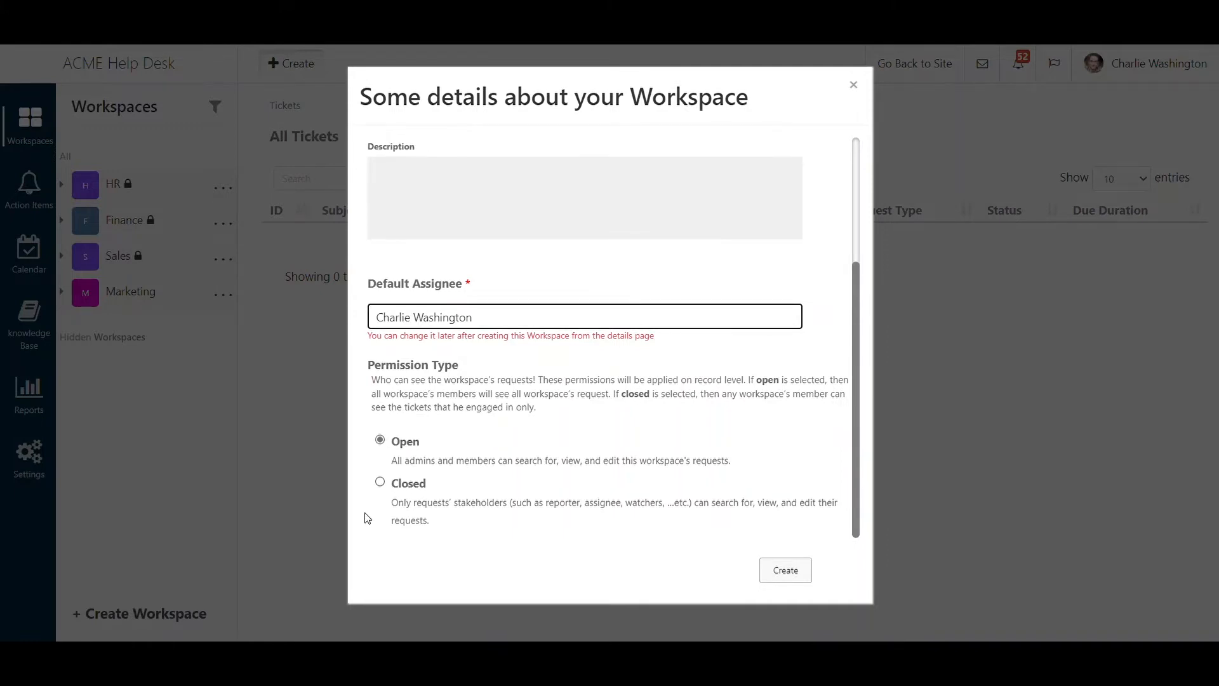
left_click(380, 441)
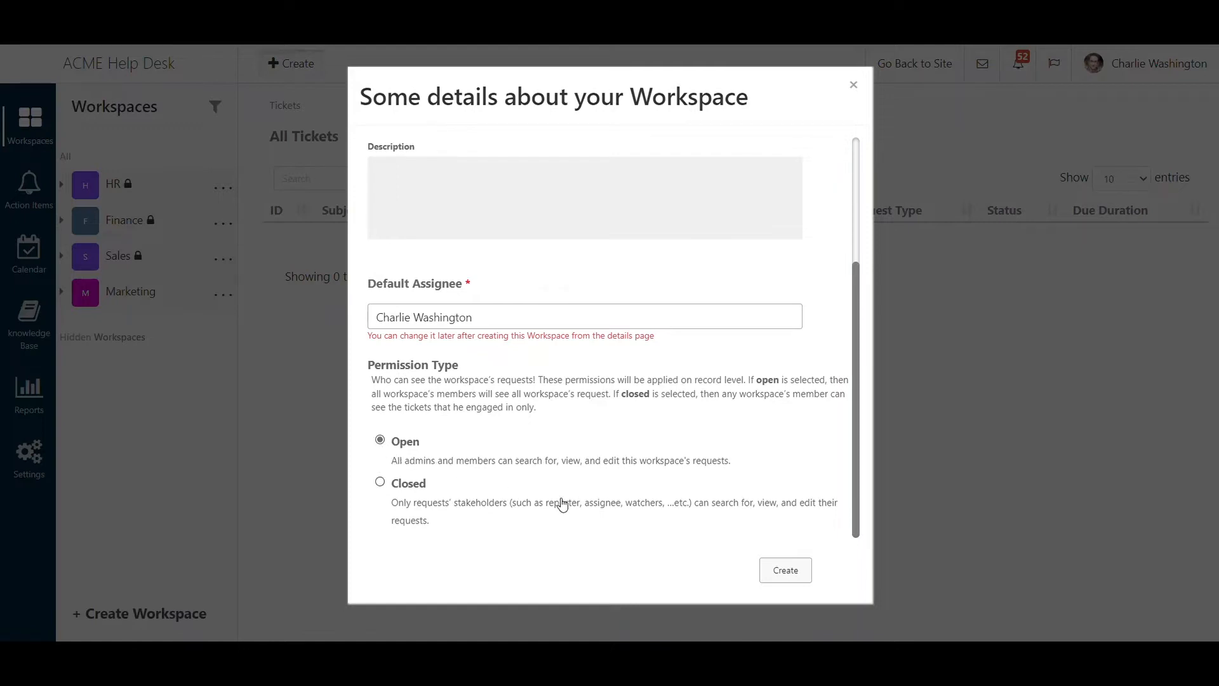
left_click(796, 566)
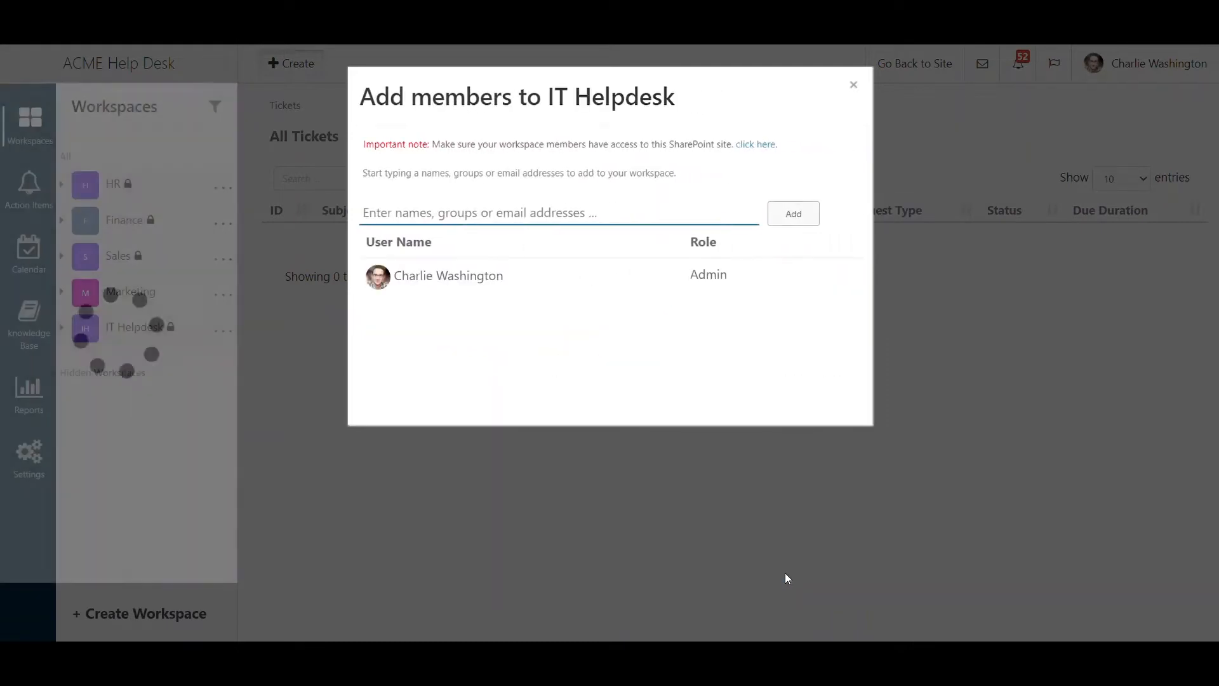
- Add a colleague as a member of the IT Helpdesk workspace and move that workspace above HR in the list
left_click(711, 215)
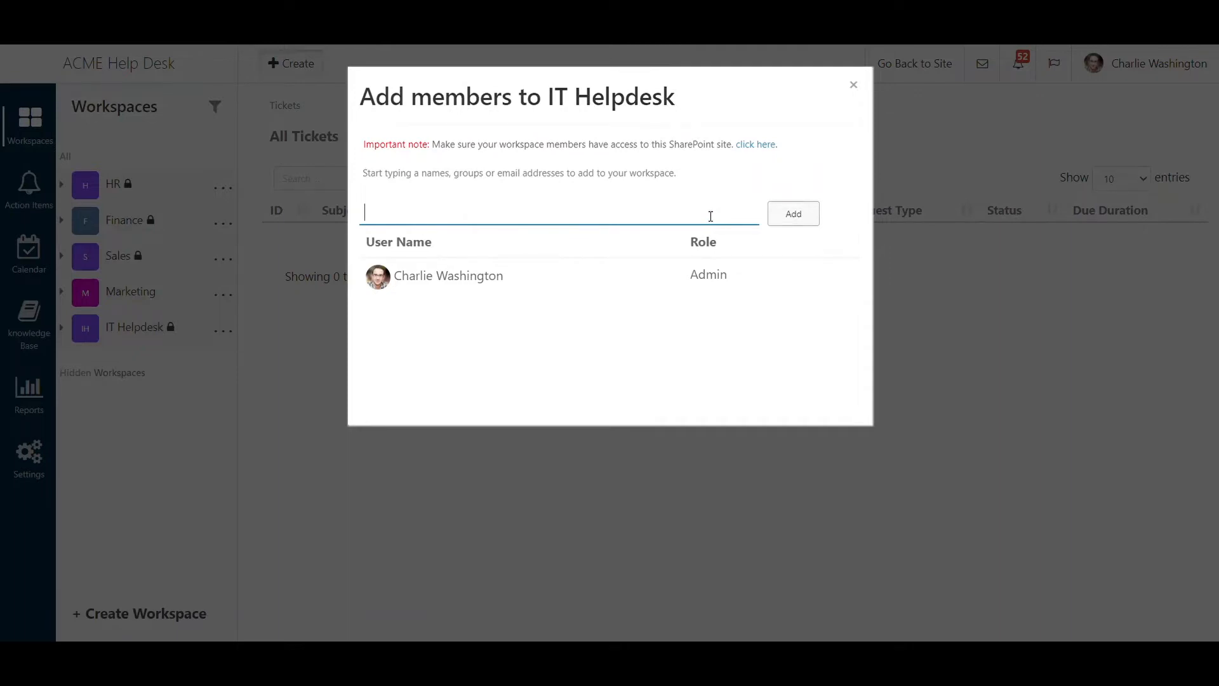
type("osc")
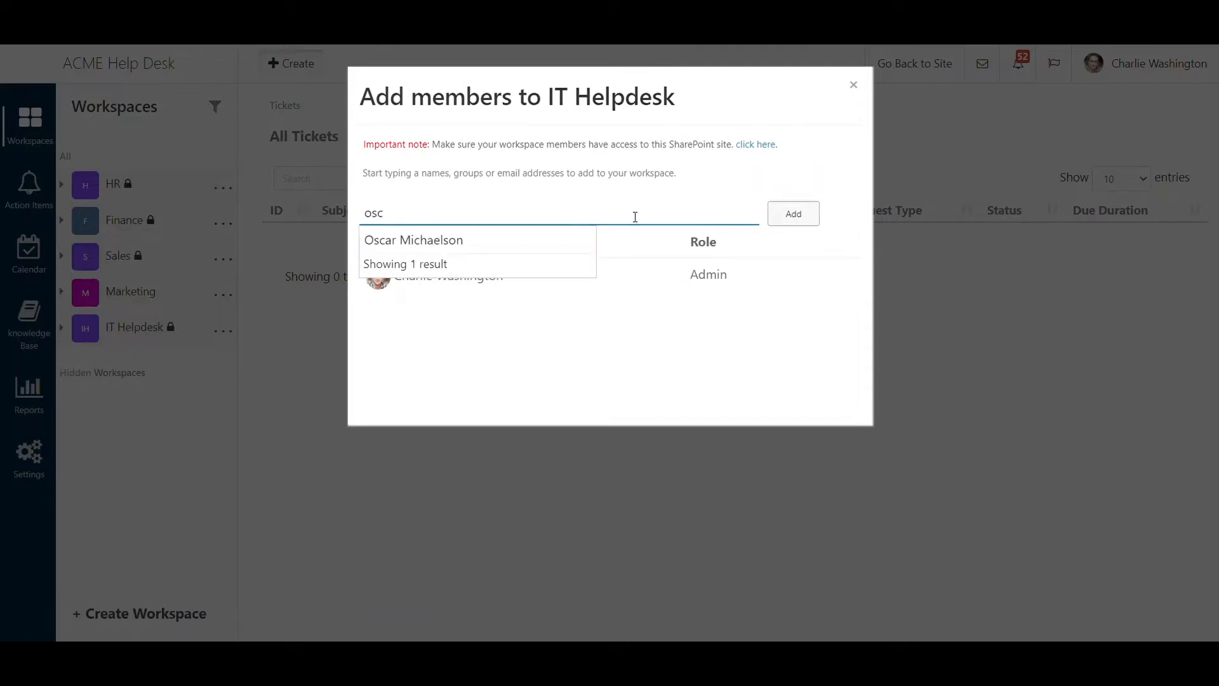
left_click(553, 242)
left_click(794, 214)
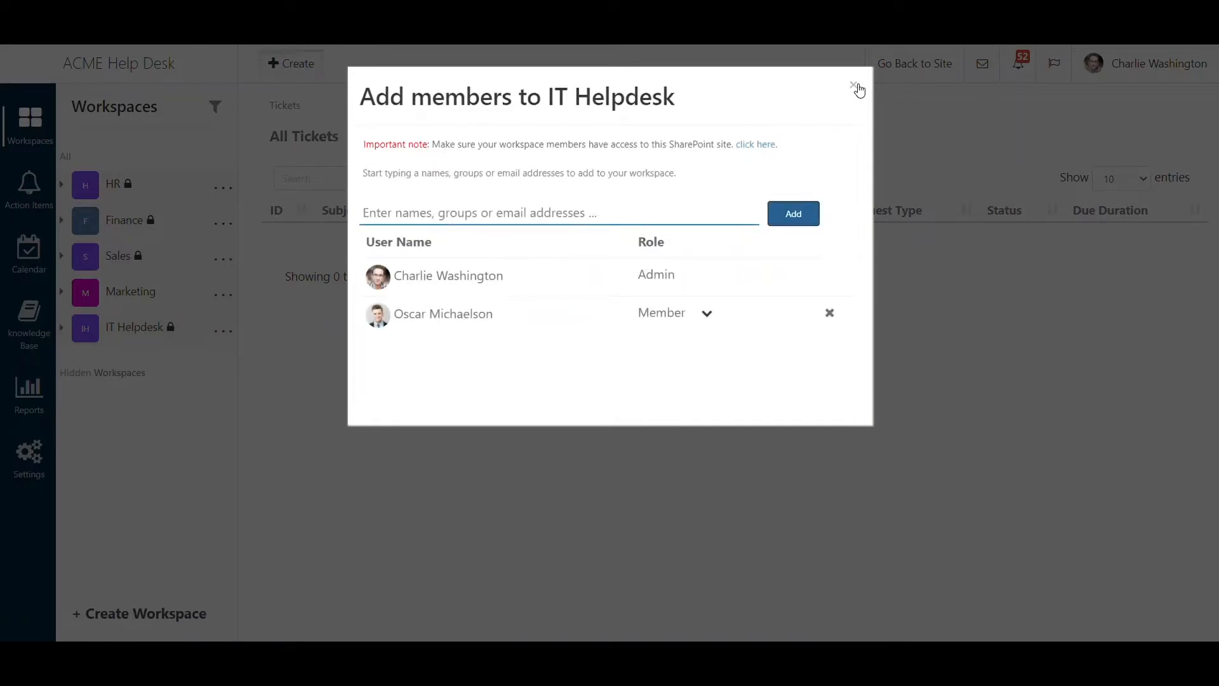
left_click(854, 85)
left_click_drag(151, 333, 174, 190)
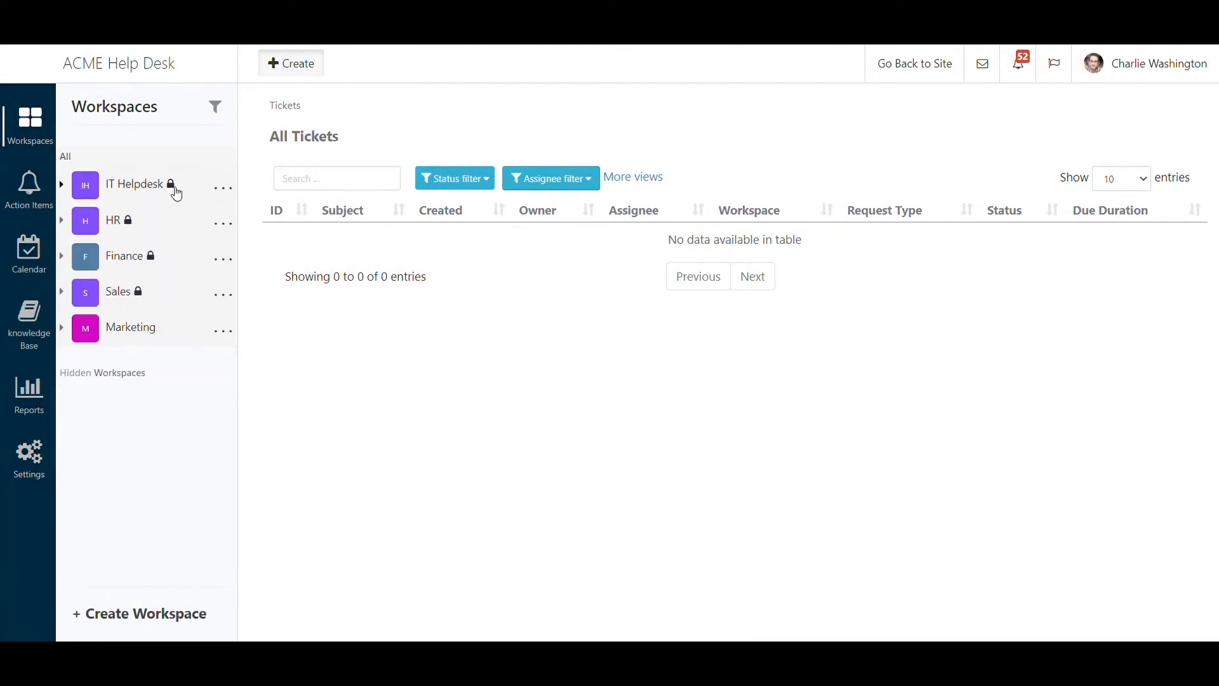
- Add a request type named Hardware to the IT Helpdesk workspace and expand the workspace to list it
left_click(225, 188)
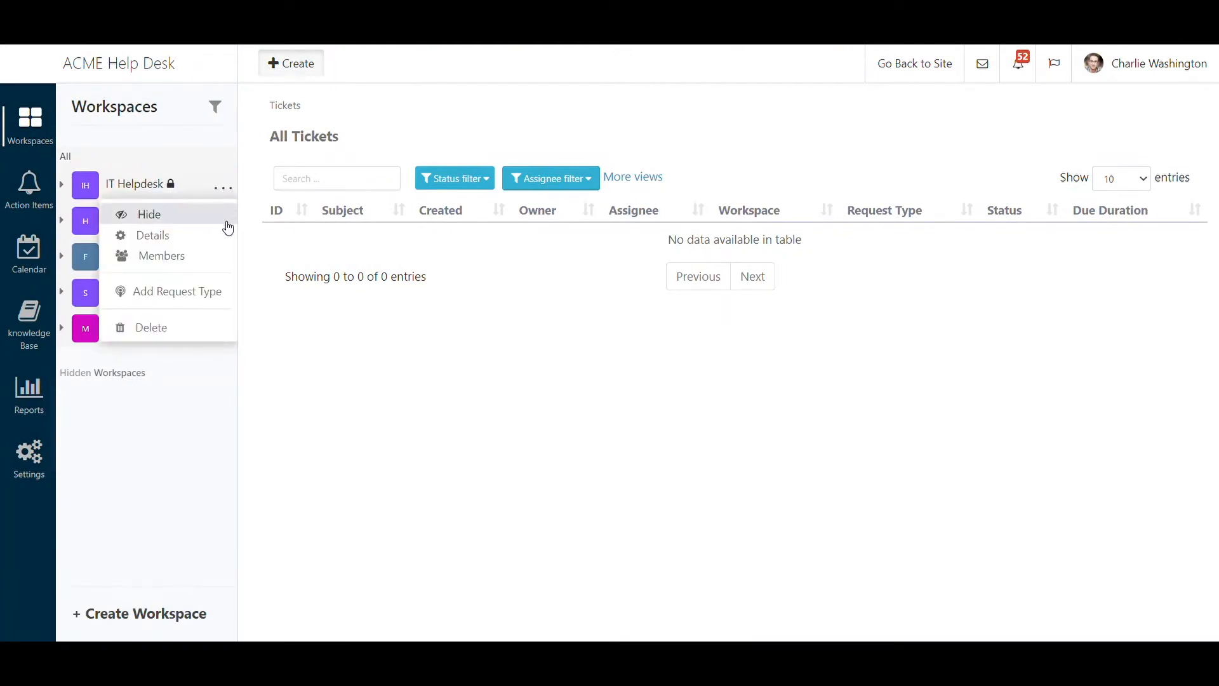
left_click(217, 294)
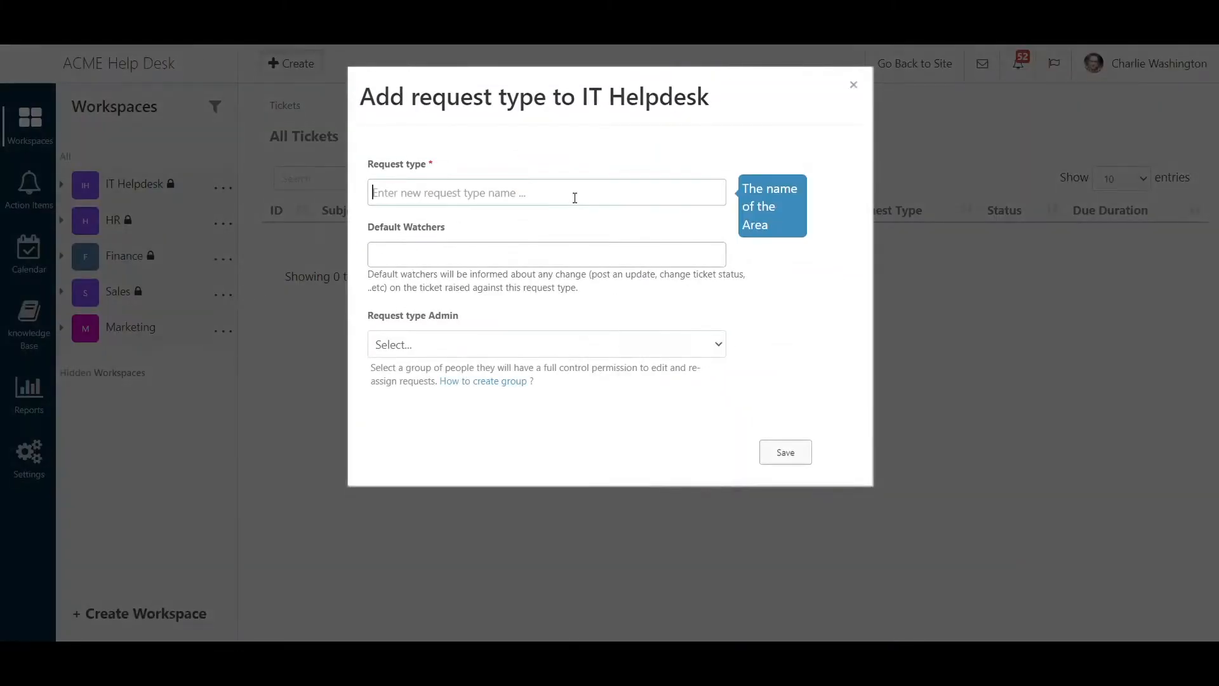
type("Hardware")
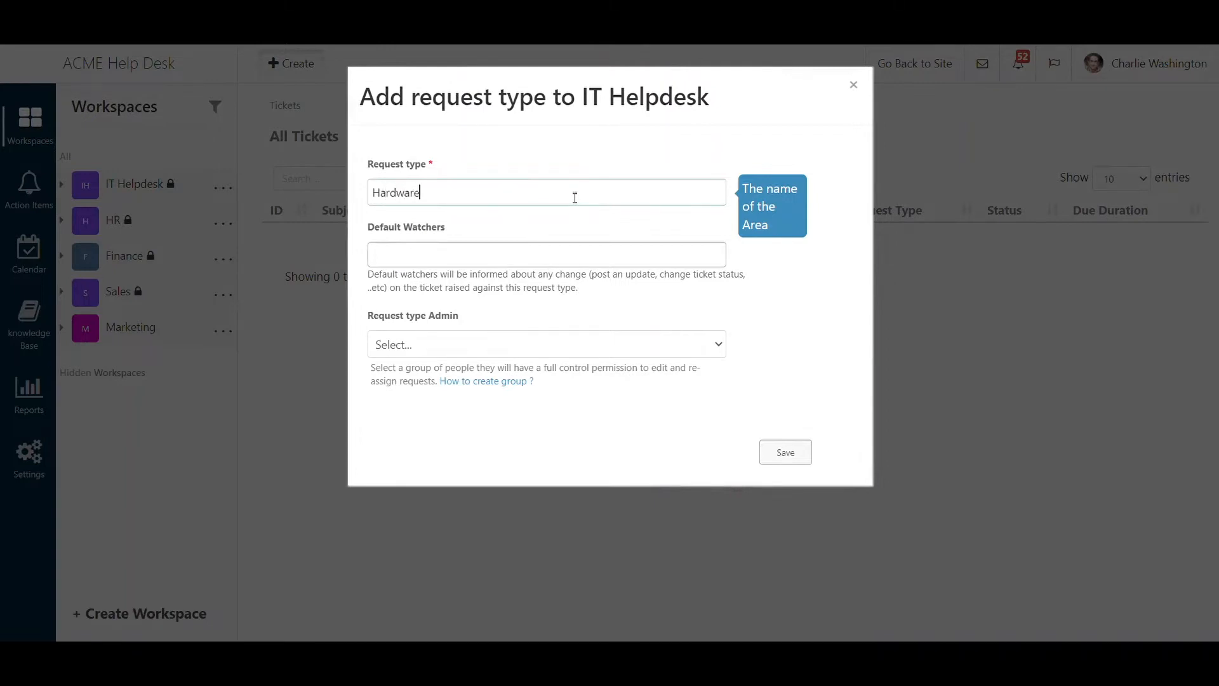
left_click(791, 455)
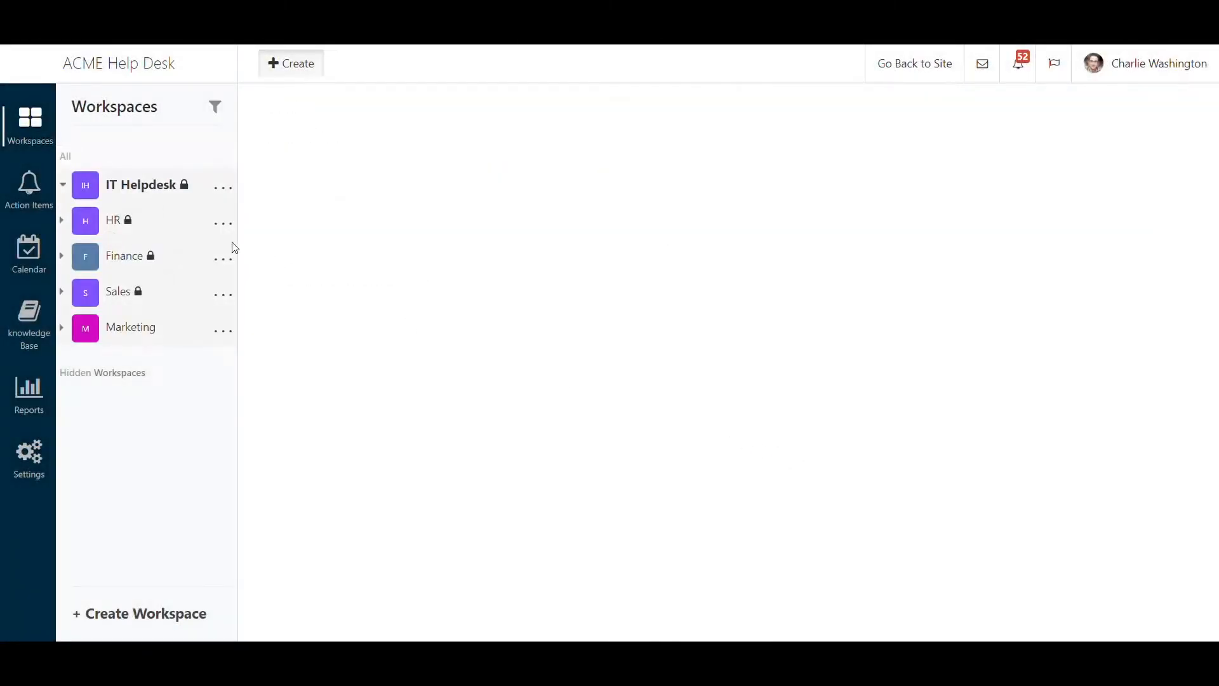
left_click(66, 191)
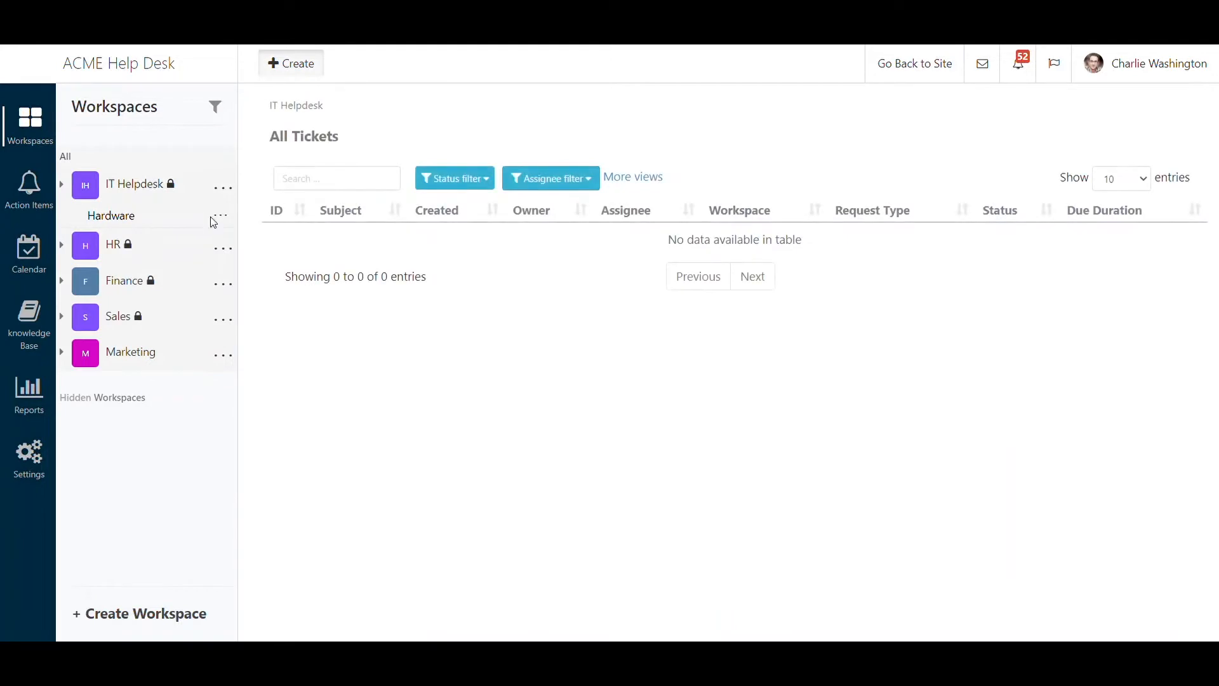
- Open the form builder of the Hardware request type and preview its request form
left_click(222, 219)
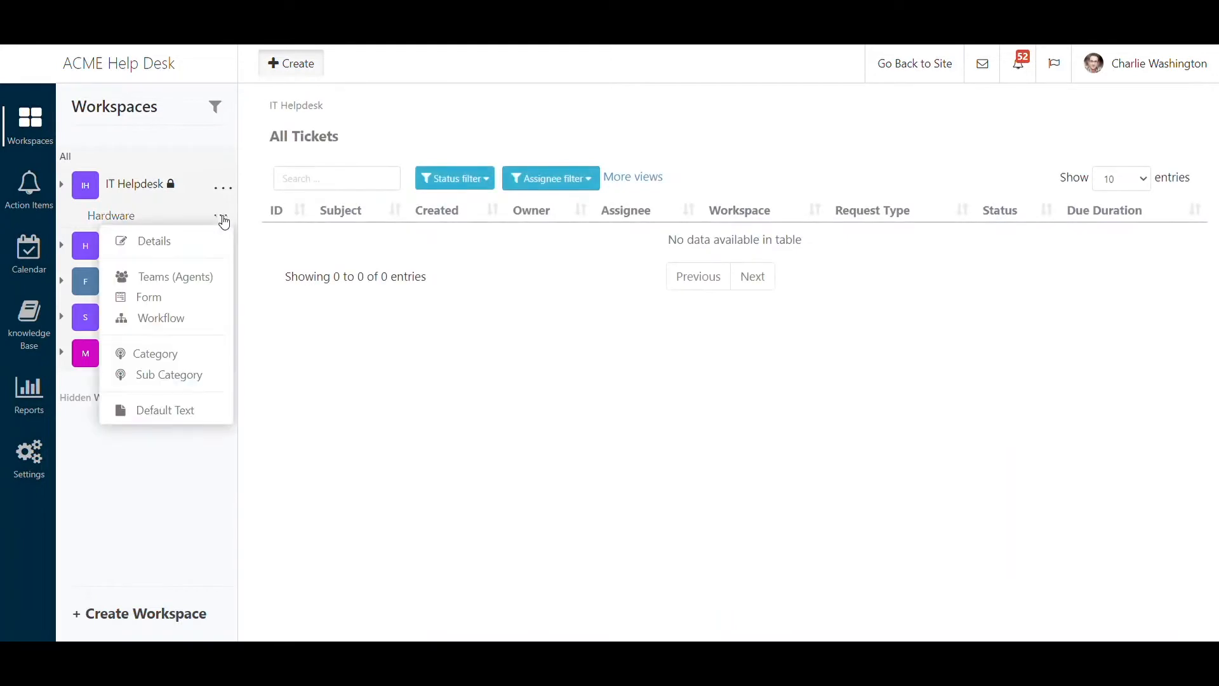
left_click(211, 305)
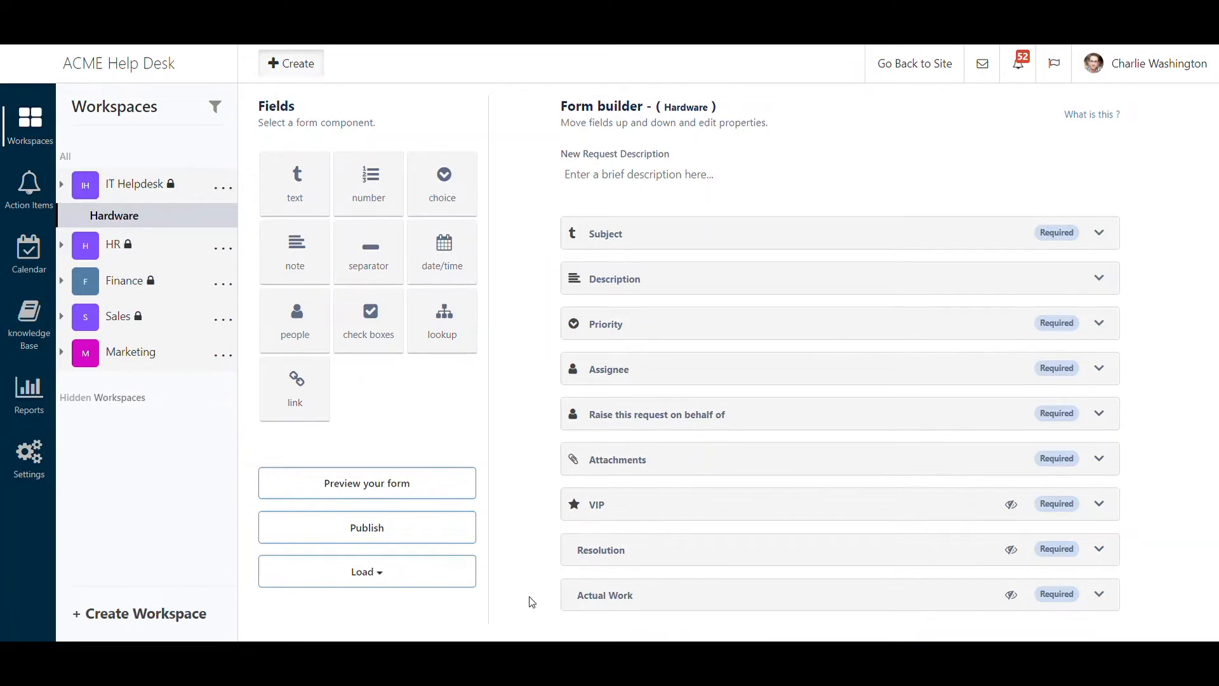
left_click(422, 488)
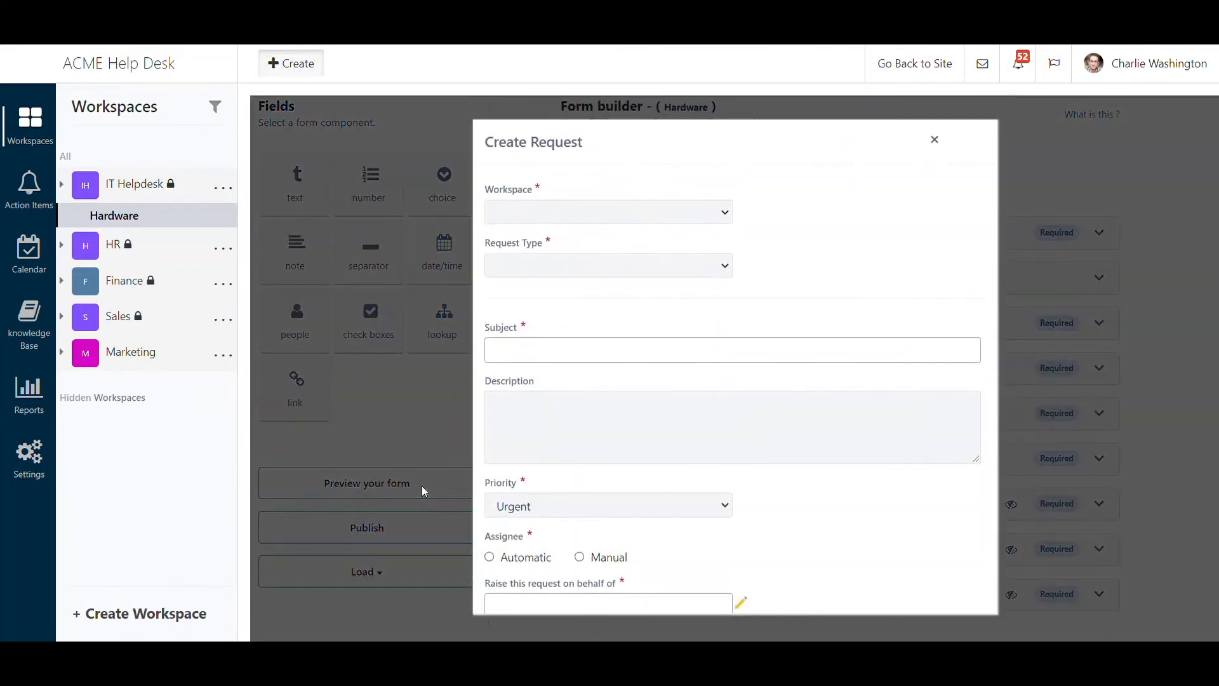
scroll(762, 436, "down", 1)
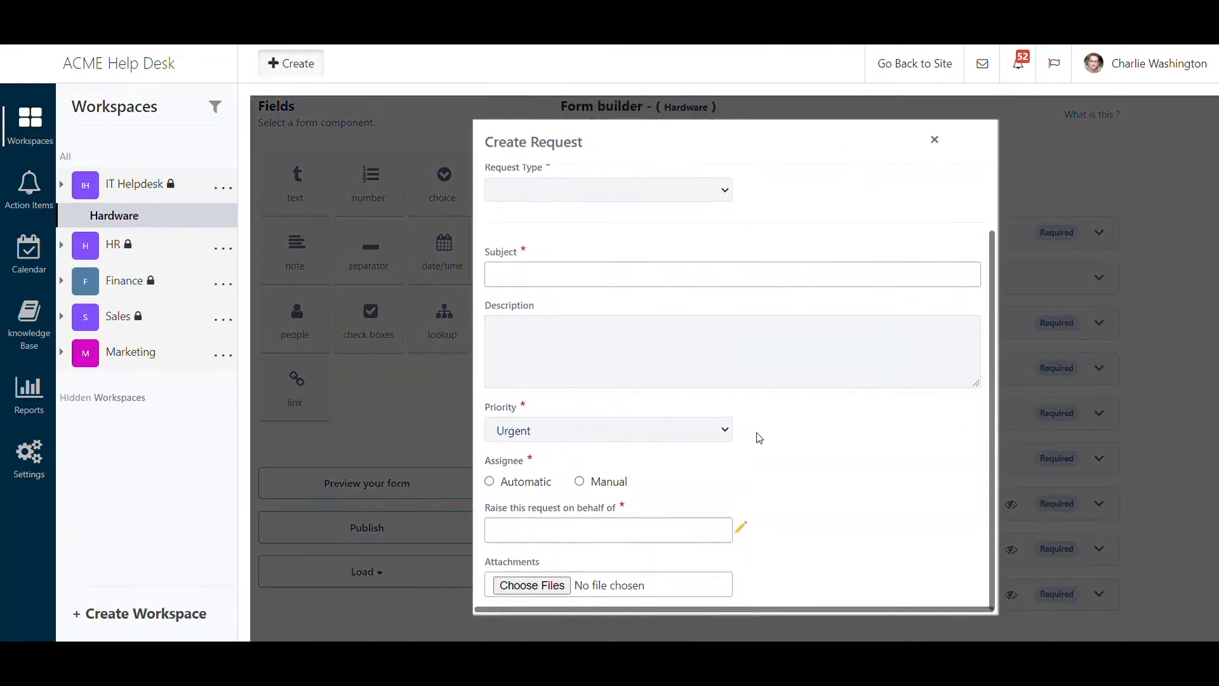
scroll(759, 438, "up", 1)
left_click(934, 140)
- Open the Hardware workflow and examine the Open stage's information and the list of available statuses
left_click(223, 215)
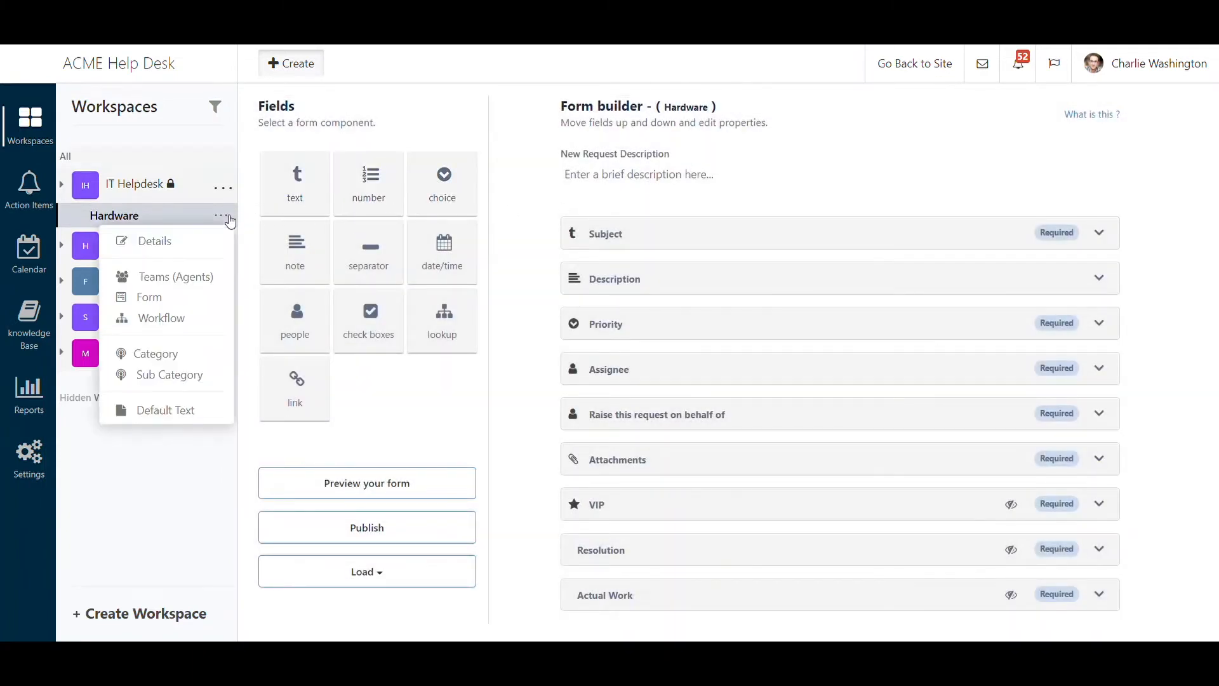
left_click(194, 318)
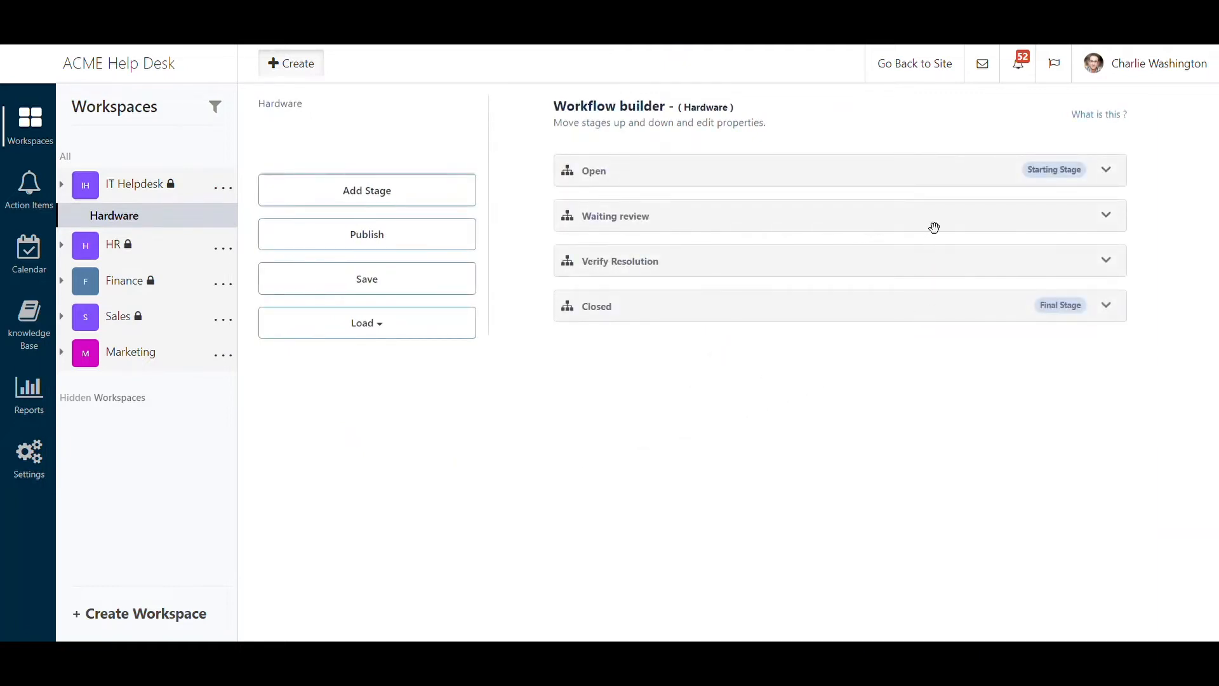
left_click(918, 177)
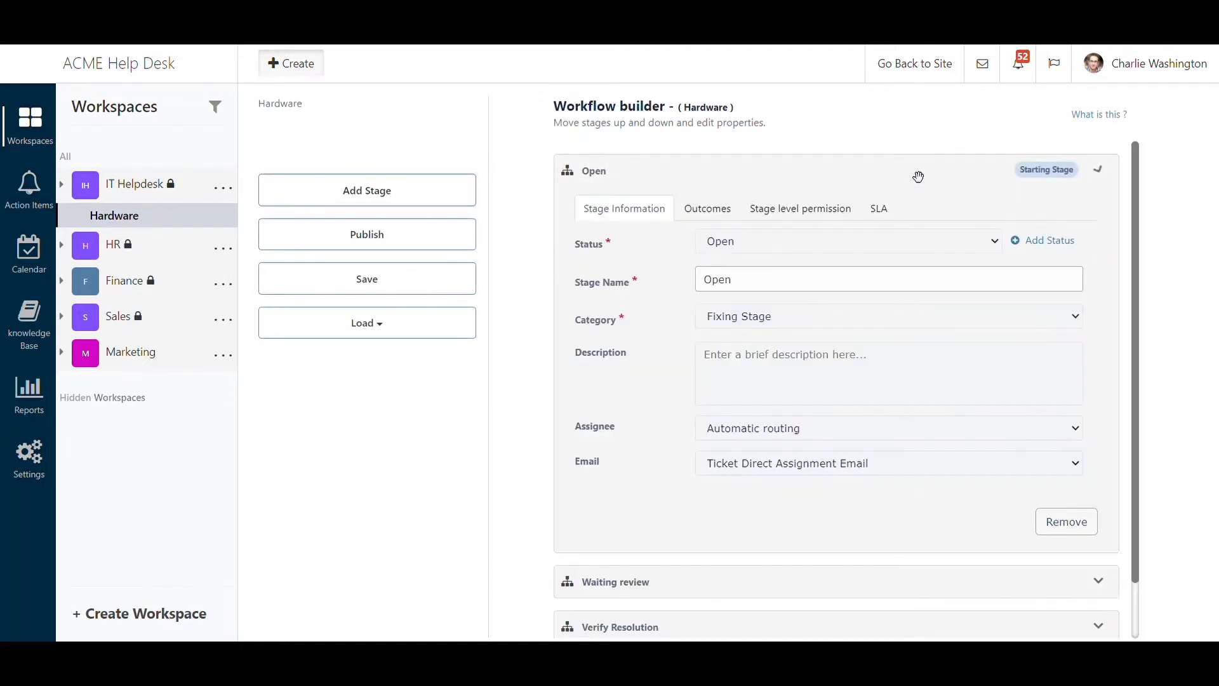
left_click(878, 435)
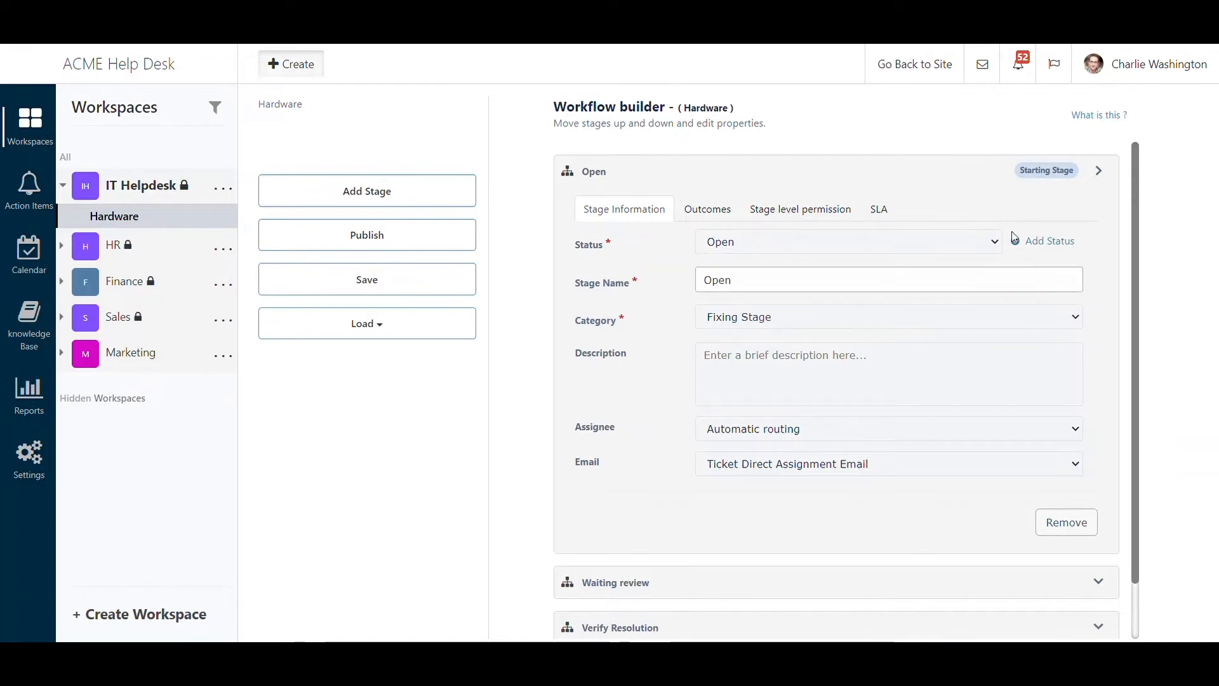
left_click(997, 240)
left_click(1049, 242)
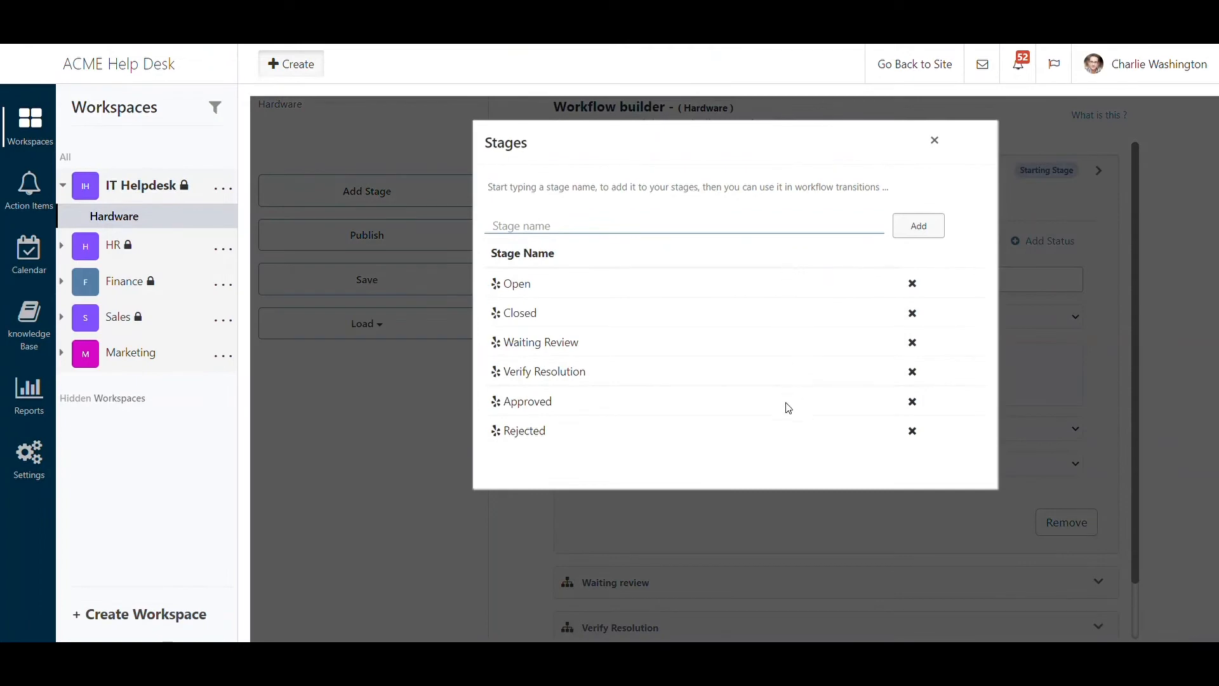
left_click(936, 141)
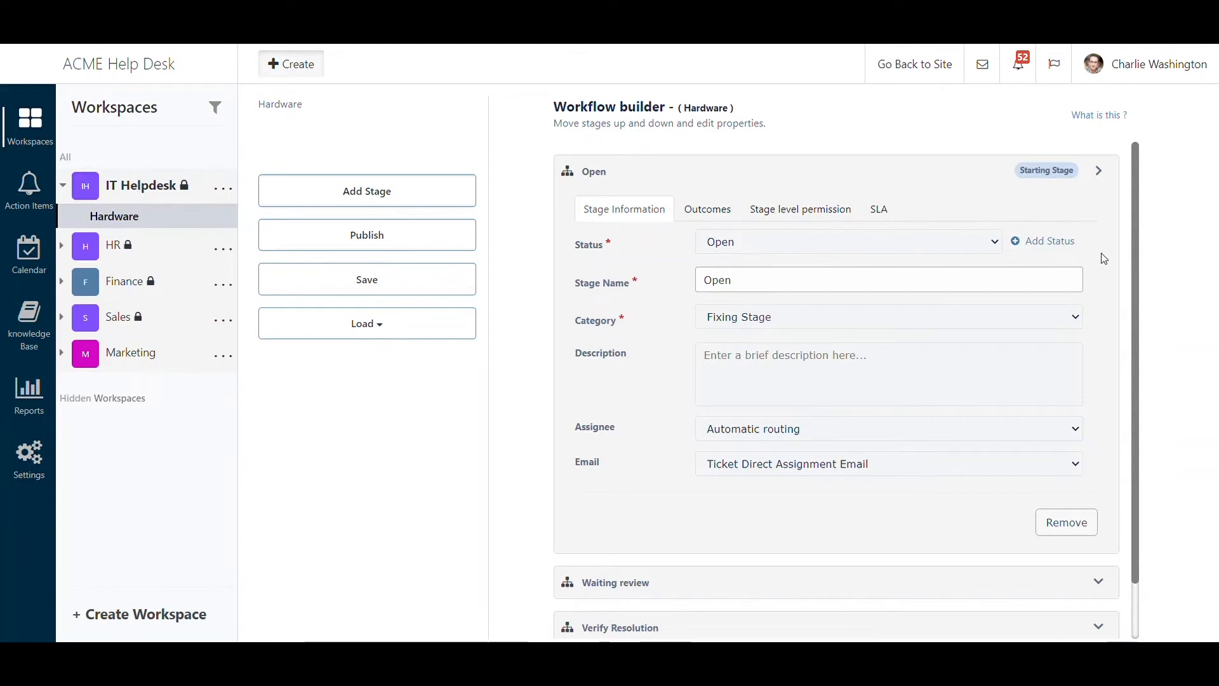
- Examine the Open stage's outcomes Fix and Send Back to author, including their names and target stages
left_click(718, 216)
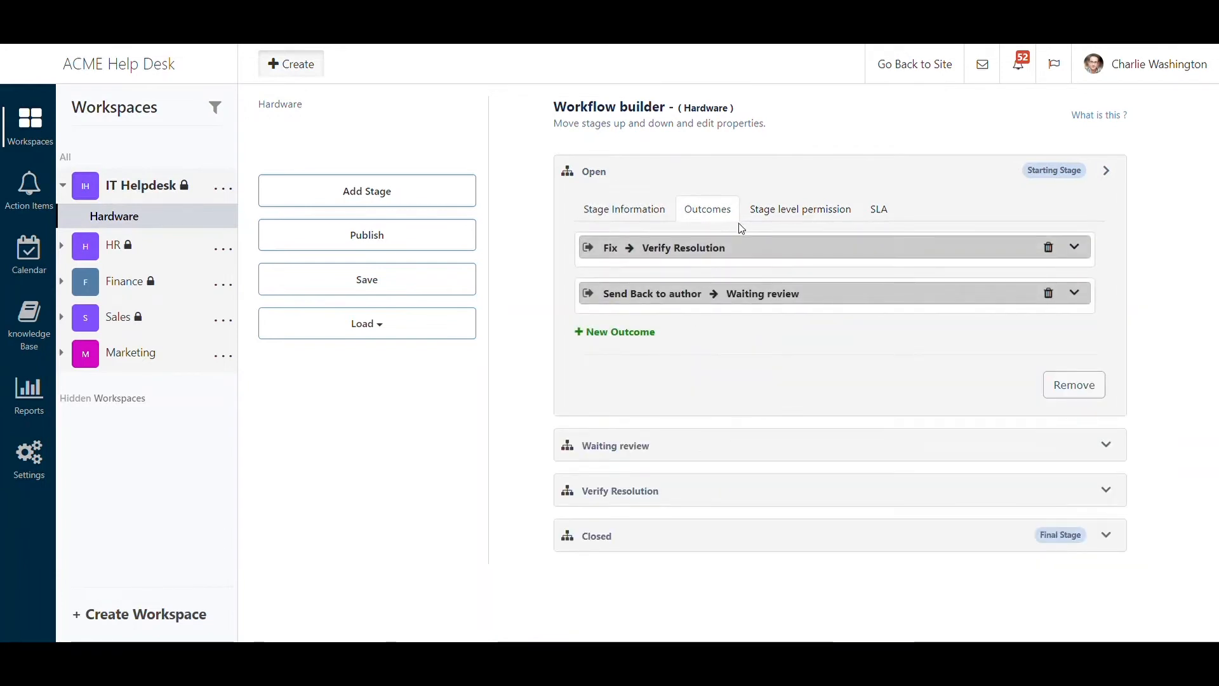
left_click(823, 248)
left_click(838, 372)
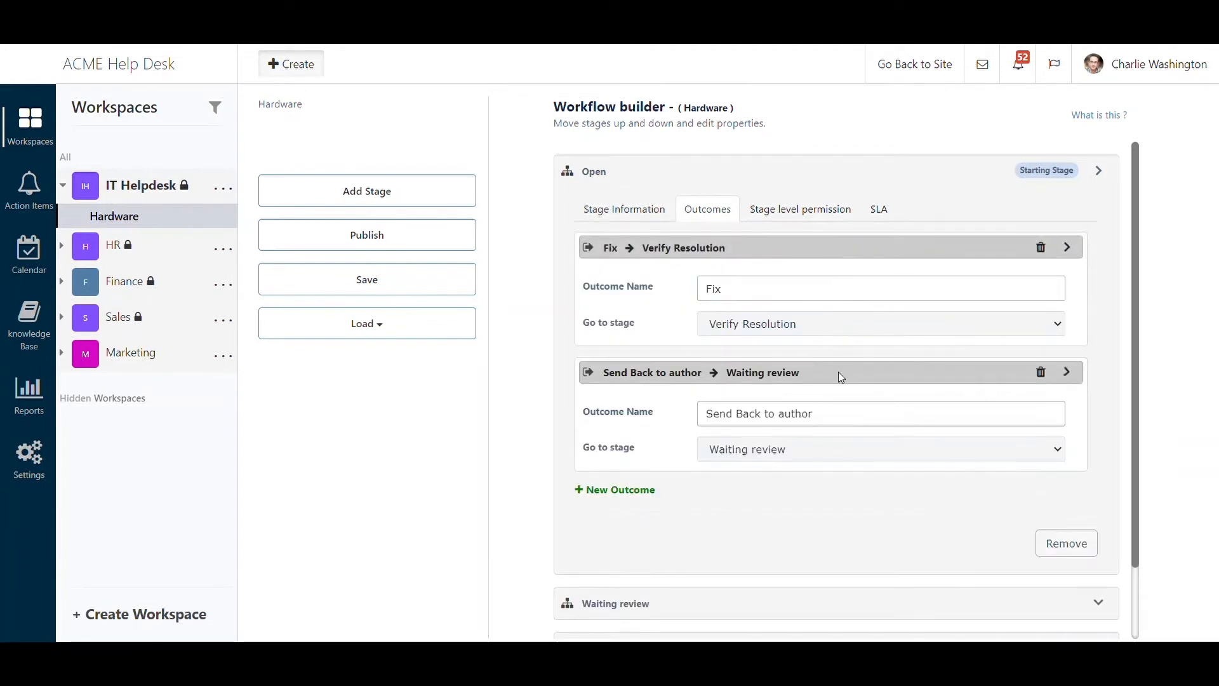
left_click(838, 372)
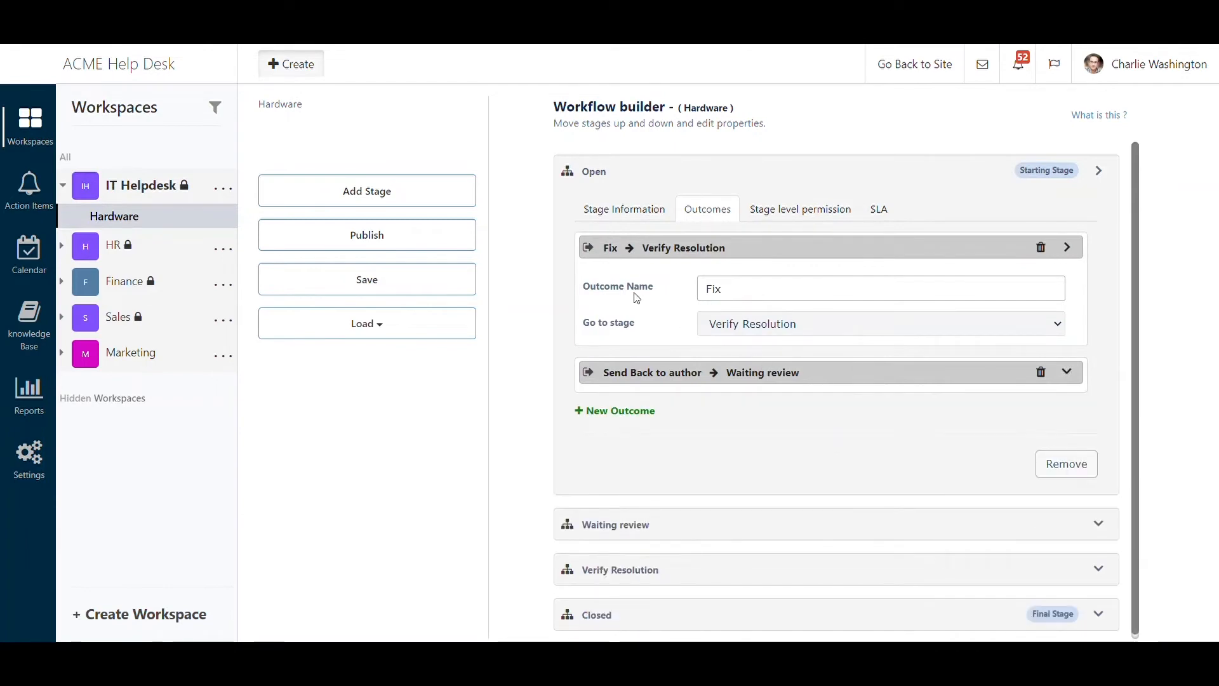
double_click(714, 289)
left_click(682, 299)
left_click(847, 246)
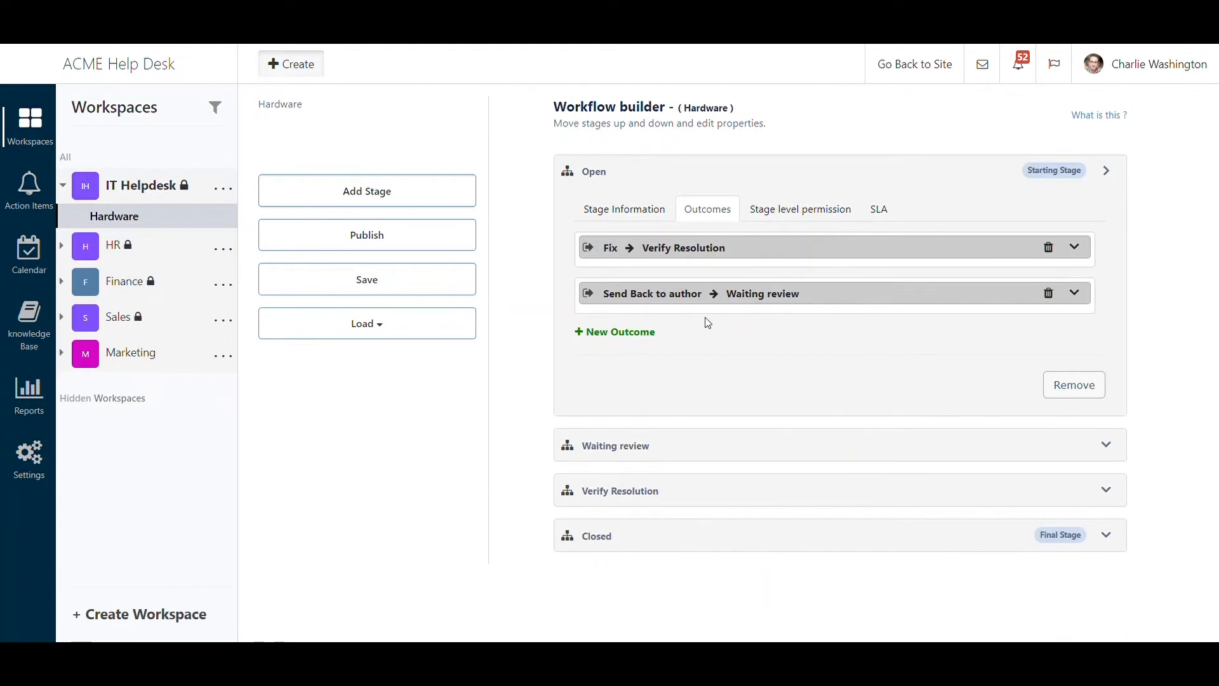
- Add an outcome named Close to the Open stage with Closed as its destination stage
left_click(644, 332)
left_click(740, 342)
double_click(781, 384)
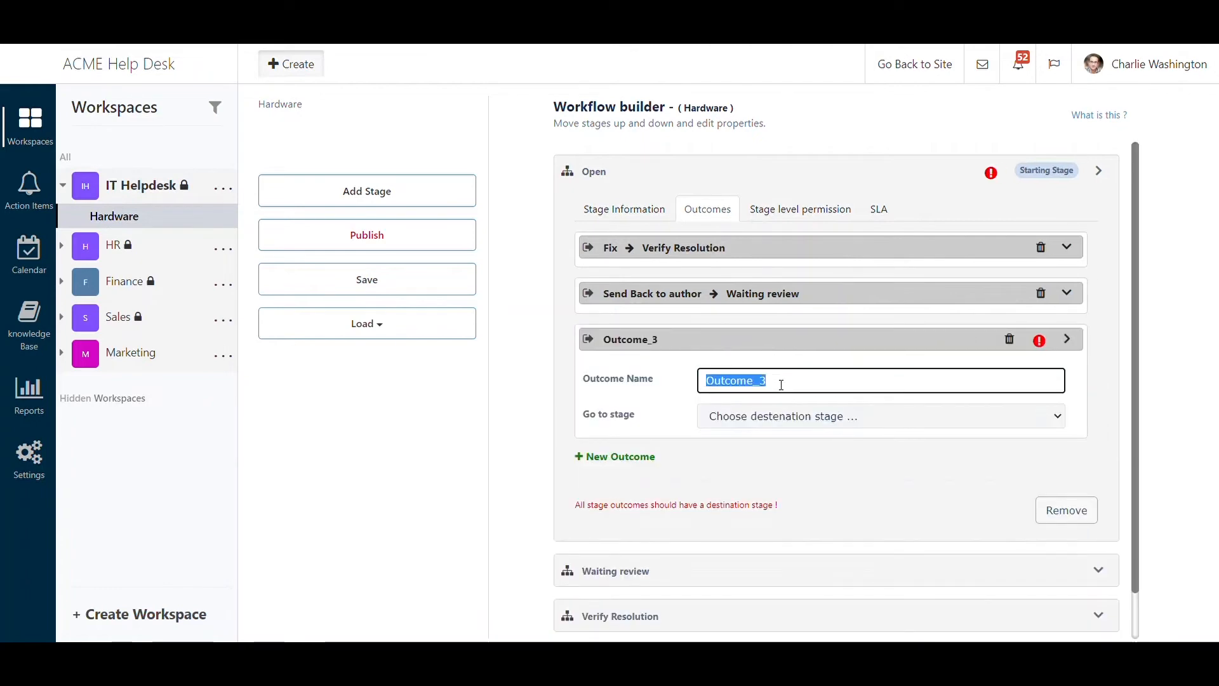
type("Close")
left_click(788, 422)
left_click(781, 495)
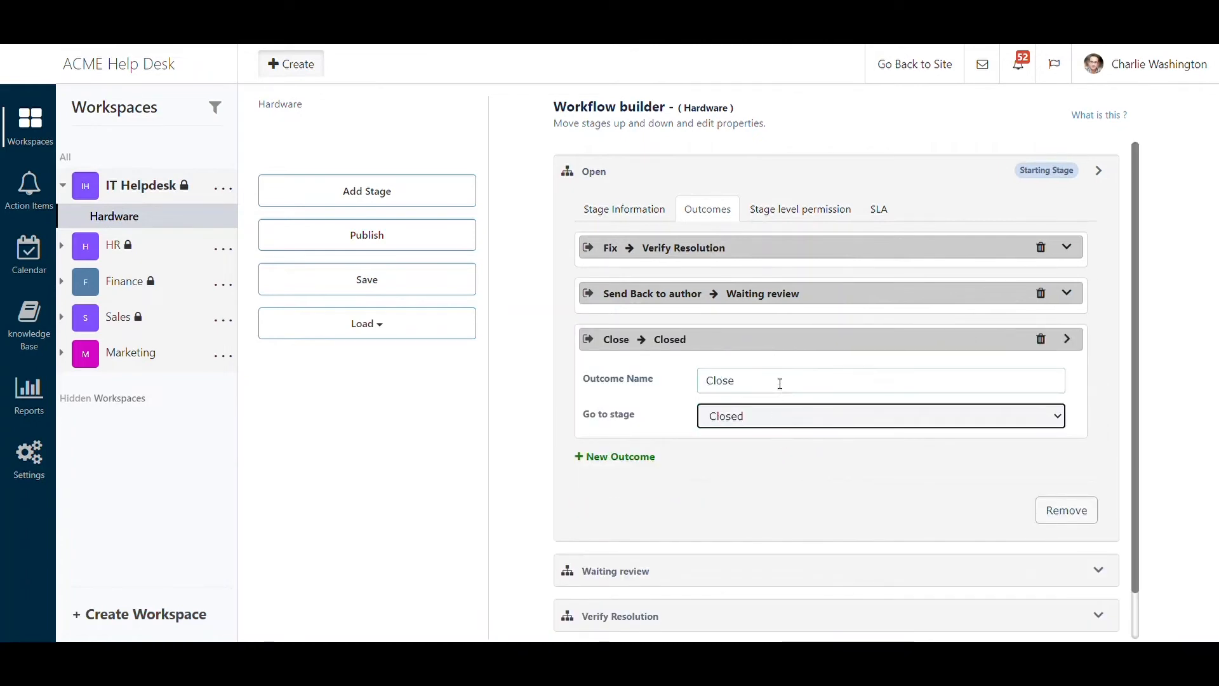
left_click(773, 340)
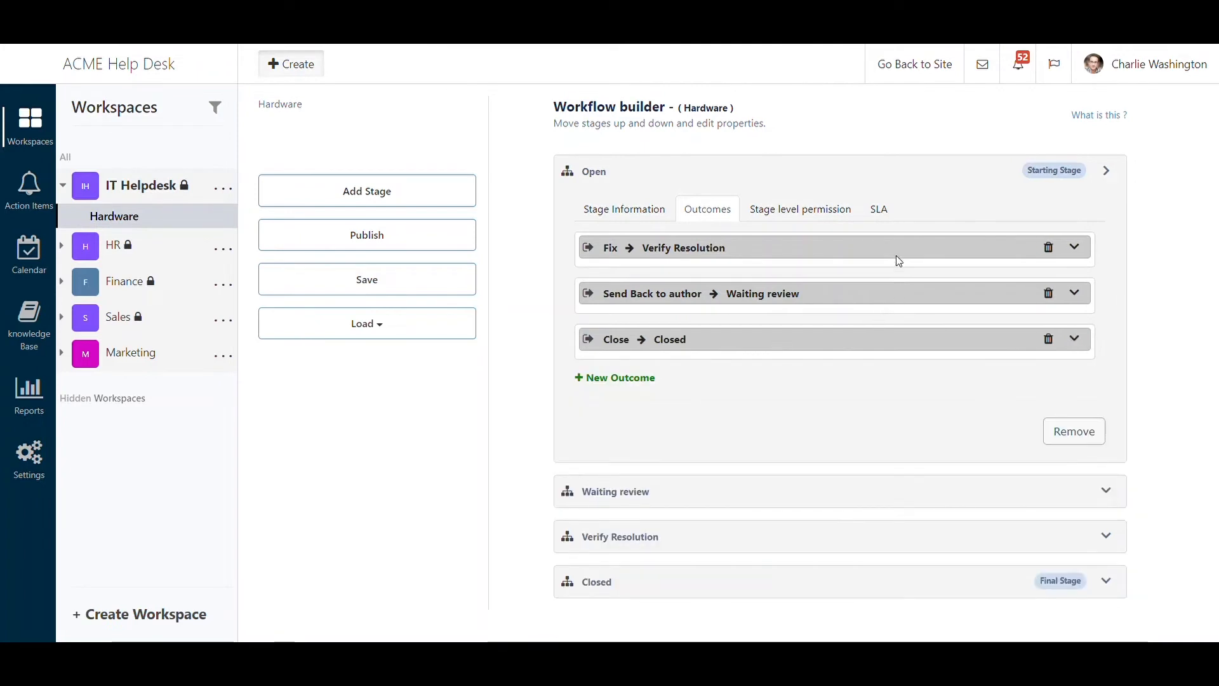
- Rename the Open stage's Fix outcome to Fixed
left_click(895, 246)
left_click(853, 293)
type("ed")
left_click(853, 246)
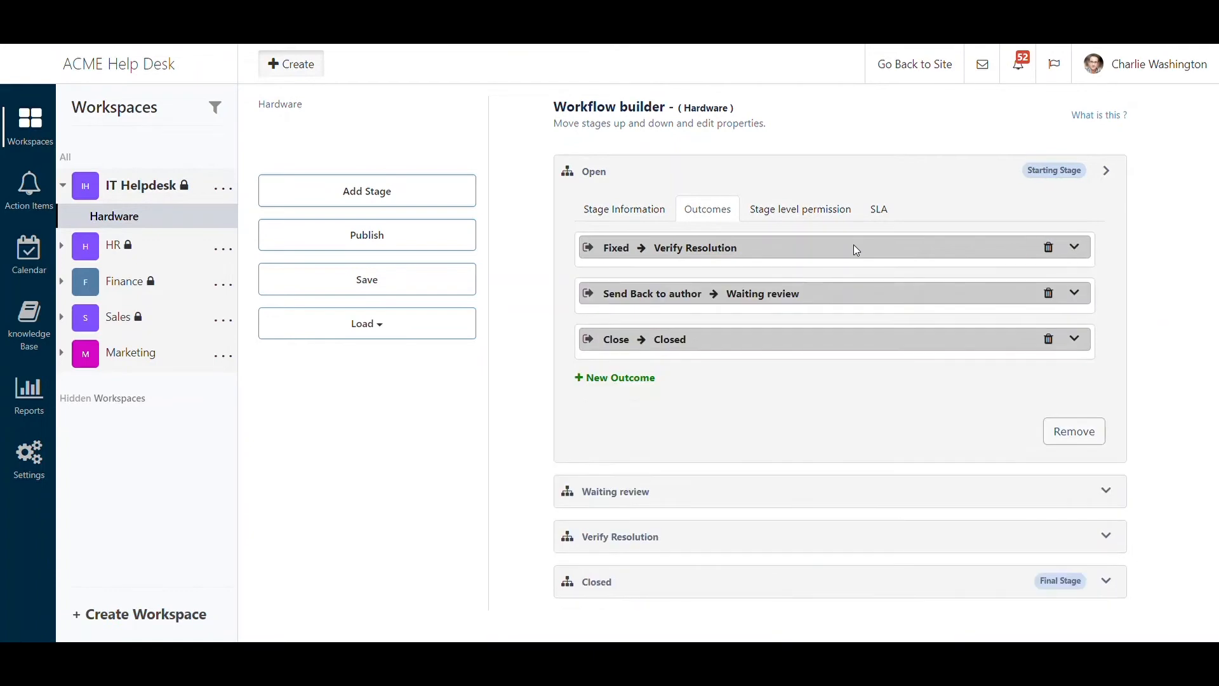
- Delete the Close outcome from the Open stage
left_click(1049, 340)
left_click(674, 117)
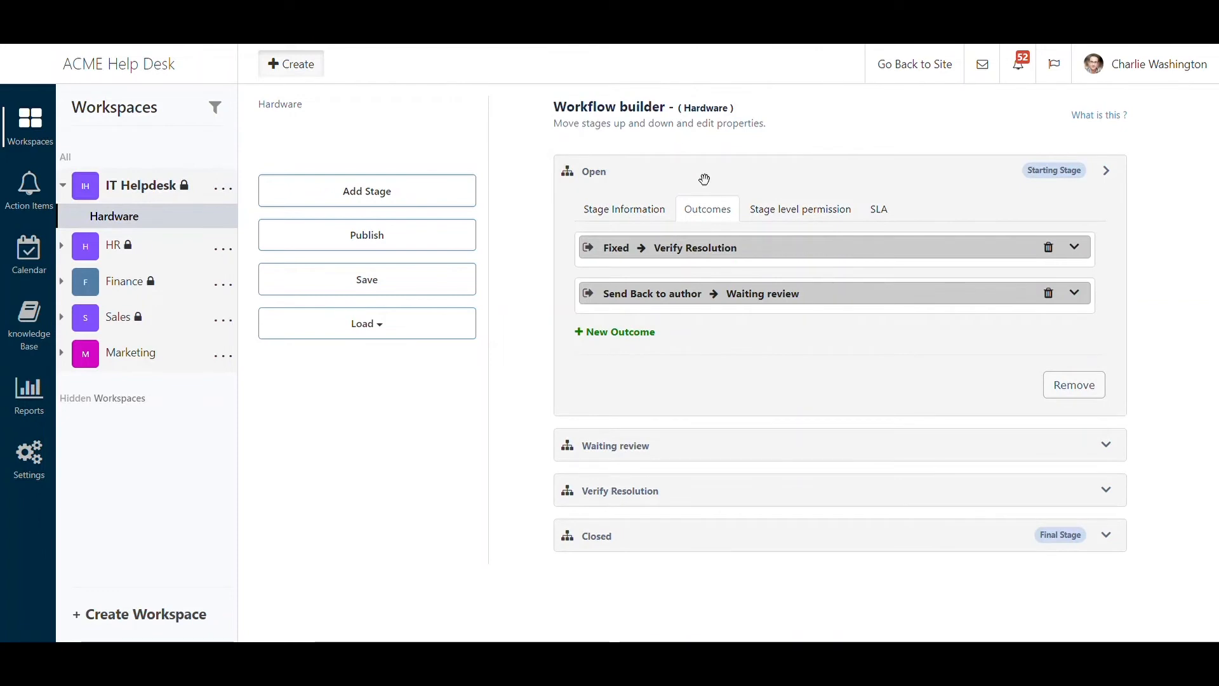
left_click(721, 455)
left_click(722, 459)
left_click(714, 492)
left_click(714, 501)
- Publish the updated Hardware workflow and accept the confirmation
left_click(450, 236)
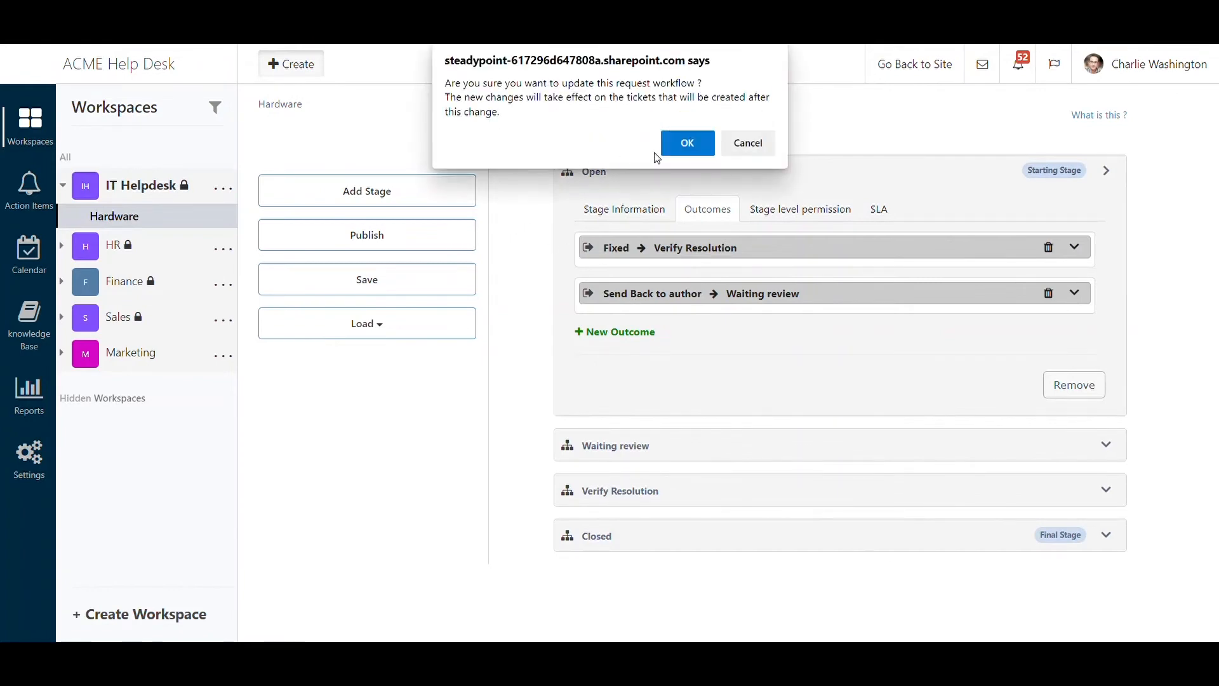
left_click(688, 142)
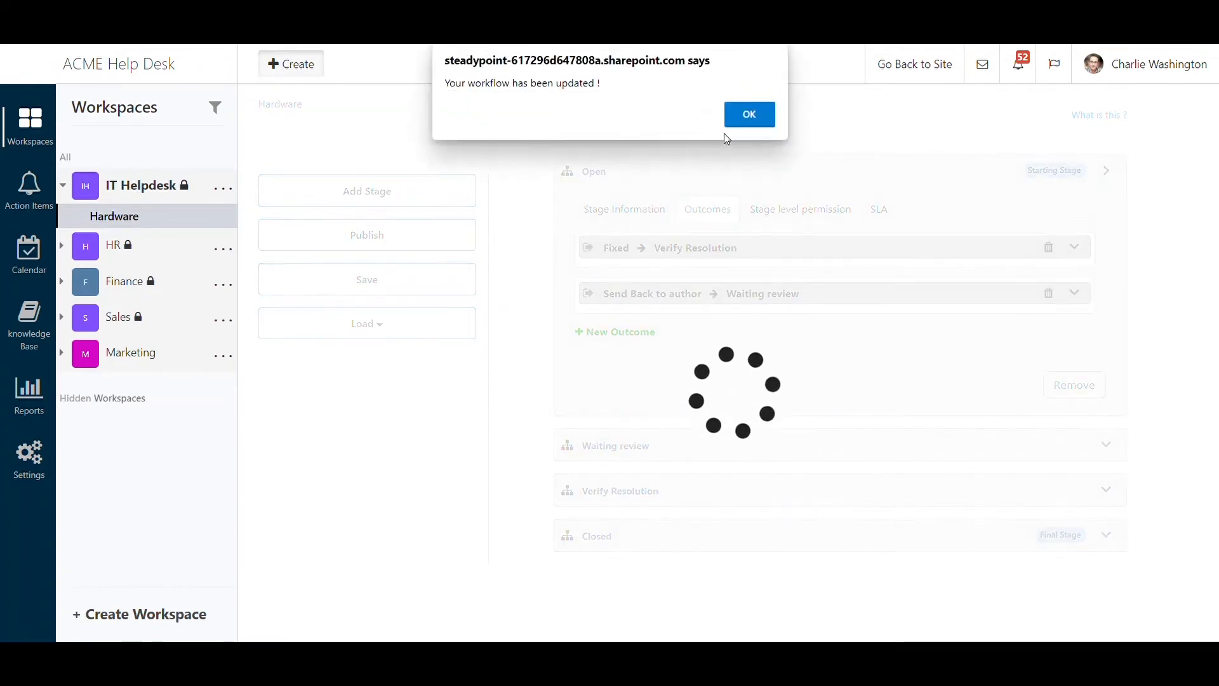
key("Return")
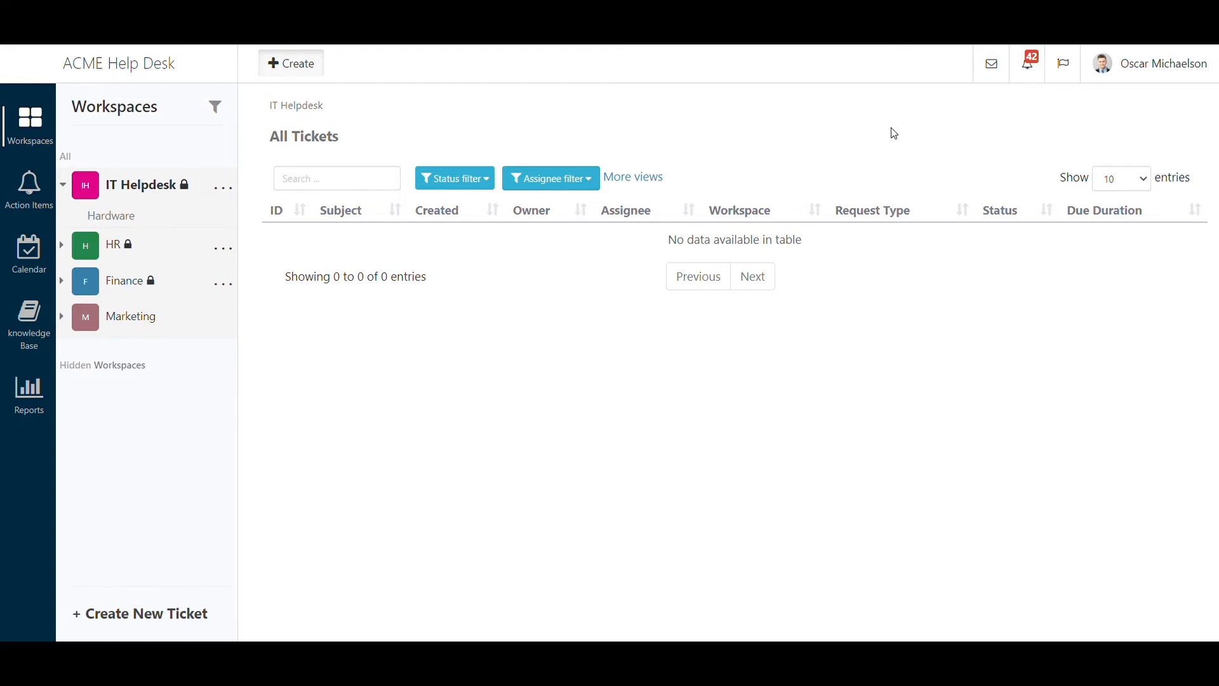
- From the requester's account, start a new request in the IT Helpdesk workspace with the request type Hardware
left_click(314, 70)
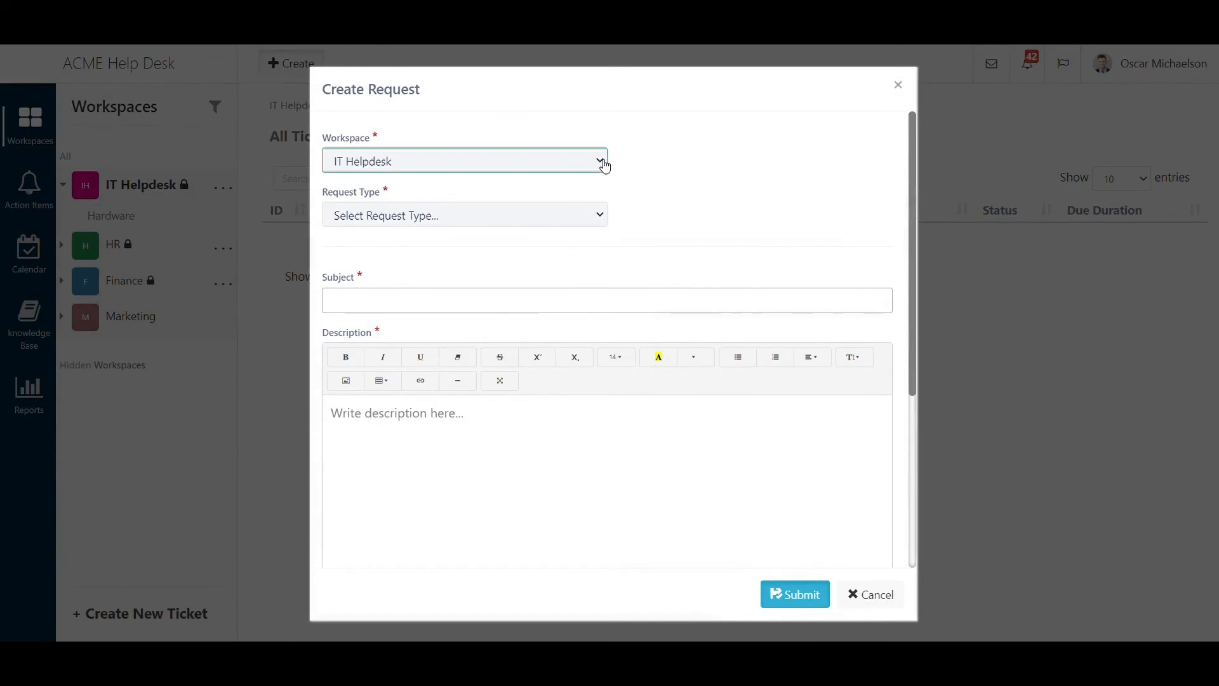
left_click(604, 166)
left_click(600, 218)
left_click(581, 256)
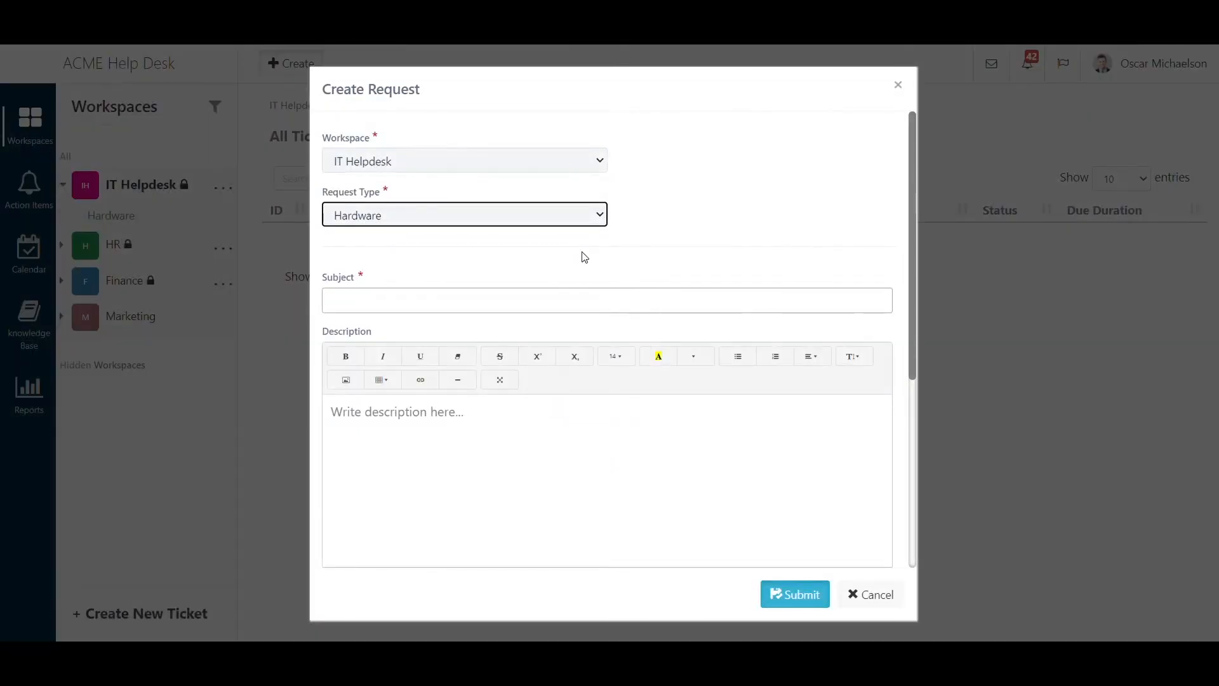
- Enter the subject "Weak wifi connection", describe the slow internet connection, ask for someone to check it, and paste the speed test image
left_click(652, 307)
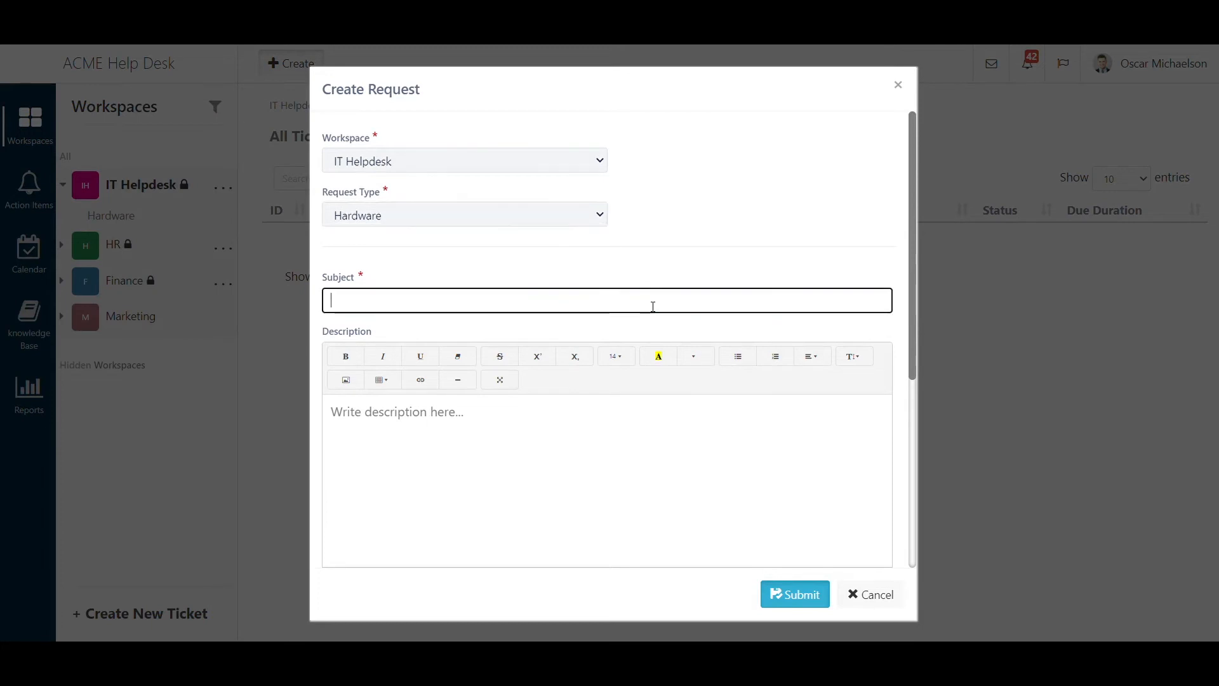
type("We")
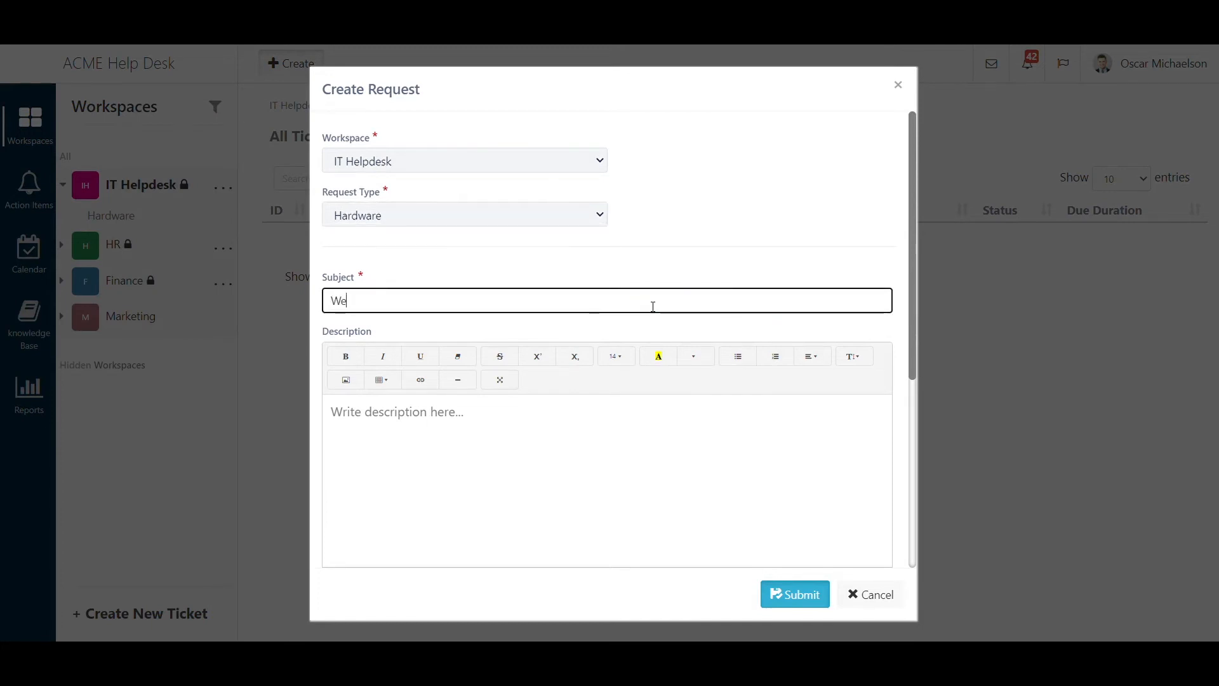
type("ak wifi connectio")
left_click(657, 425)
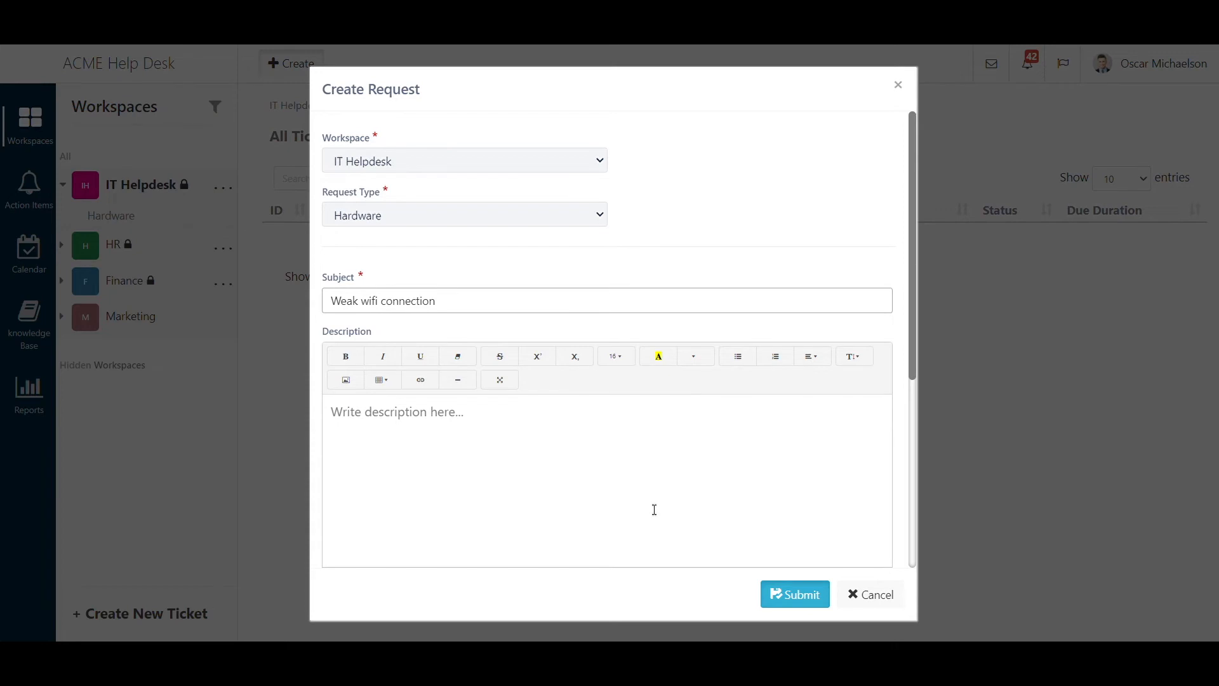
type("I’d like to register a complaint about the internet connection. As it is running very slow and I am facing regular disturbance. Kindly send someone to check my internet connection")
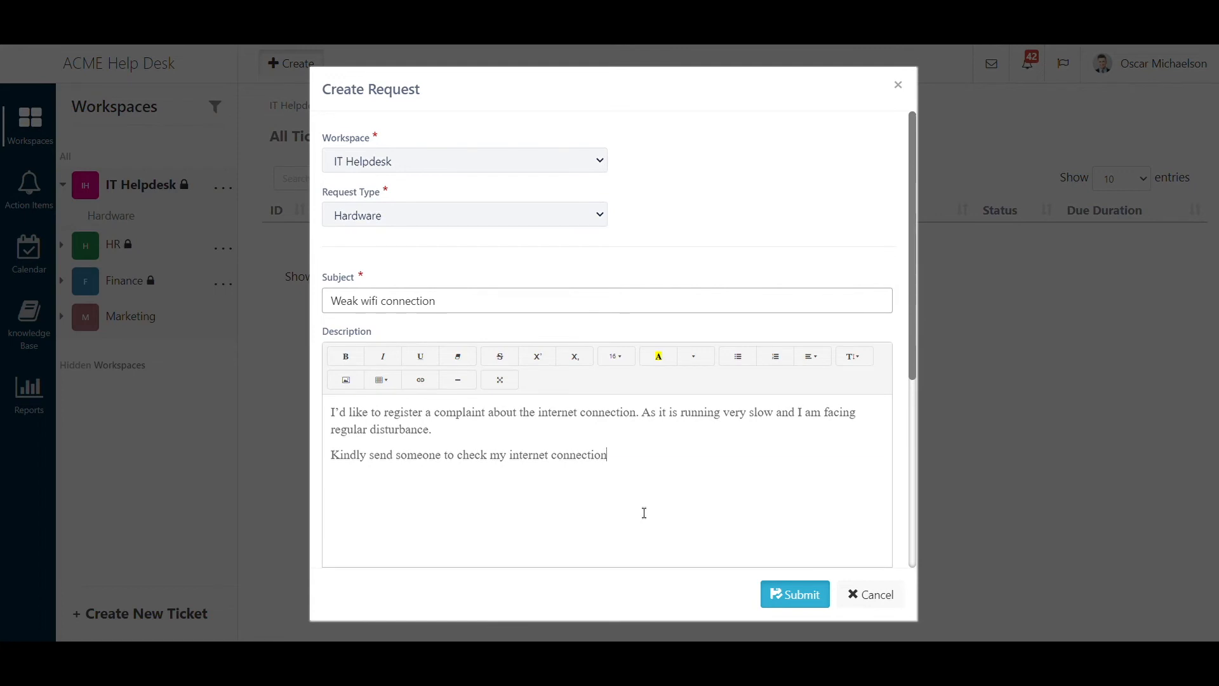
key("ctrl+v")
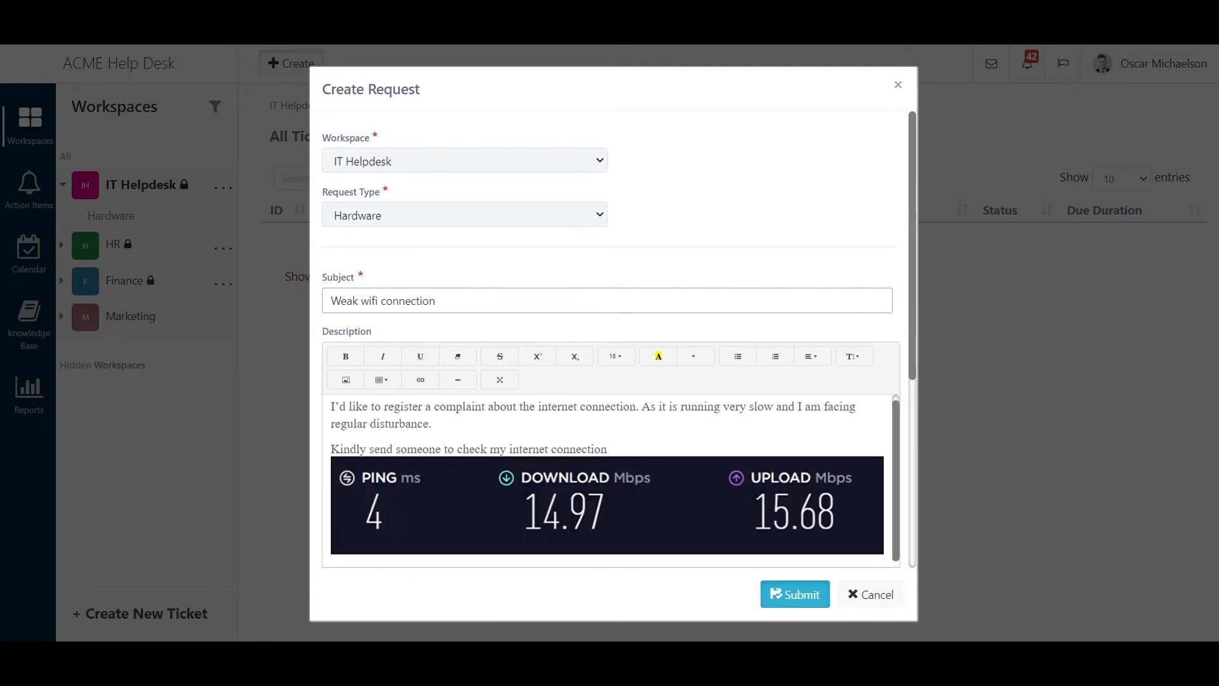
- Keep the priority Urgent and the assignee Automatic, check the default assignee, and submit the request
scroll(906, 444, "down", 5)
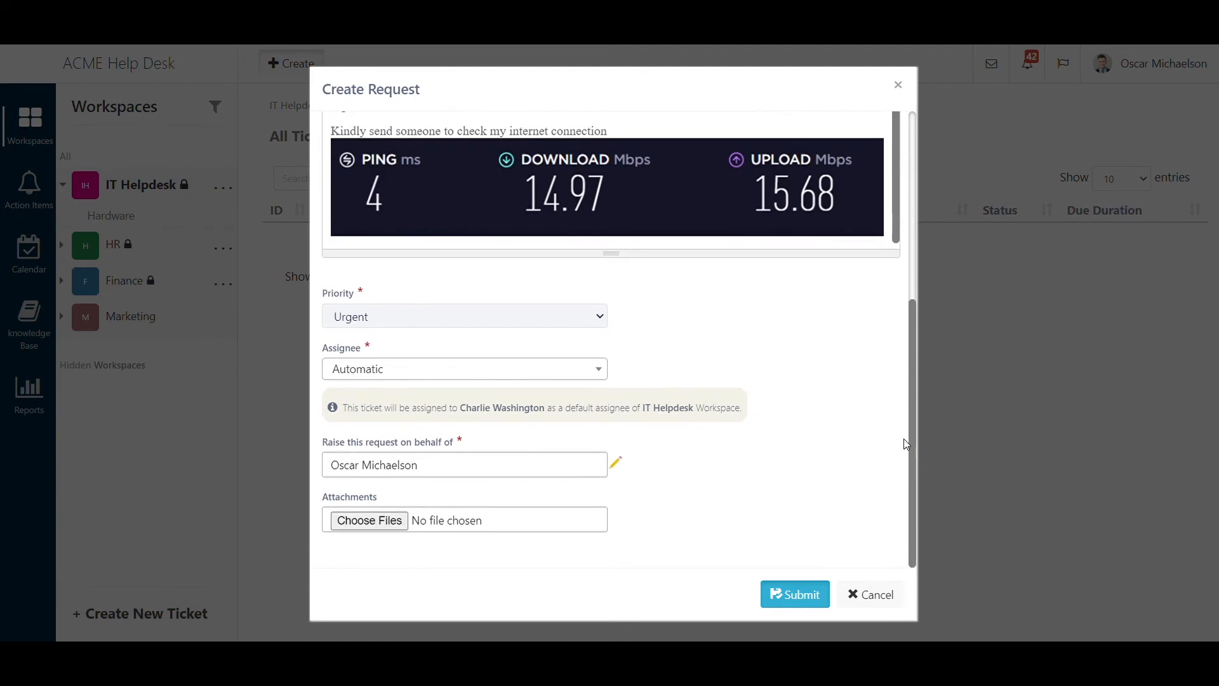
left_click(600, 314)
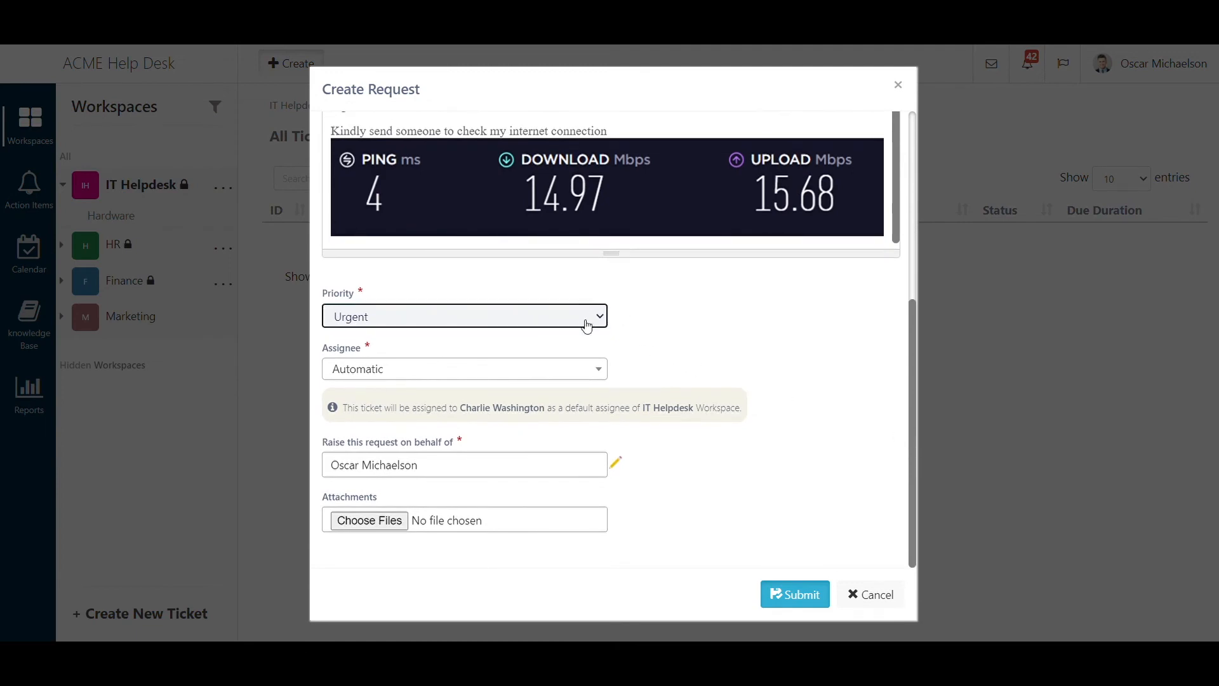
left_click_drag(459, 406, 551, 416)
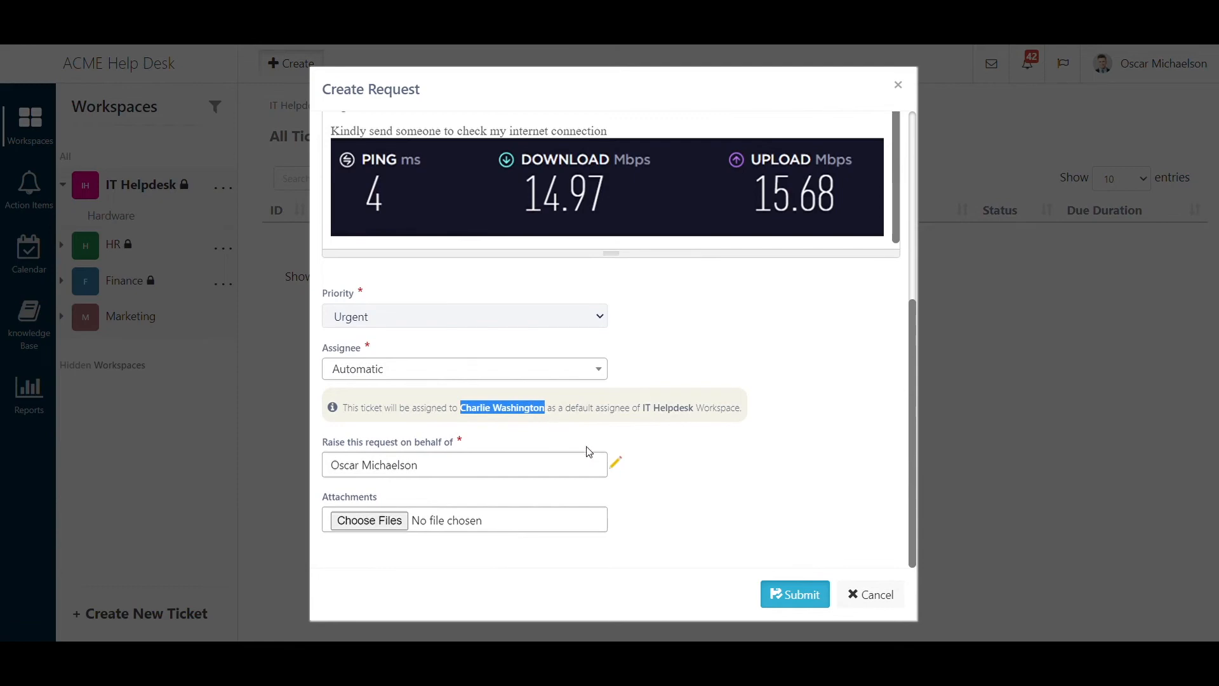
left_click(678, 452)
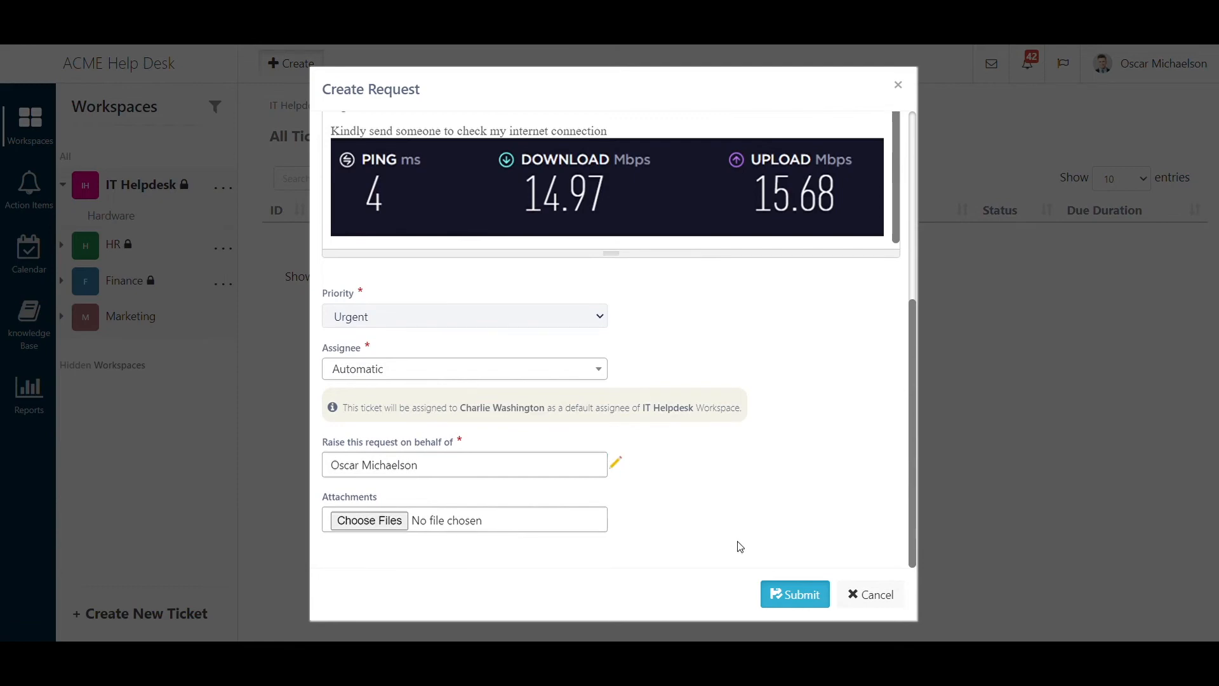
left_click(811, 598)
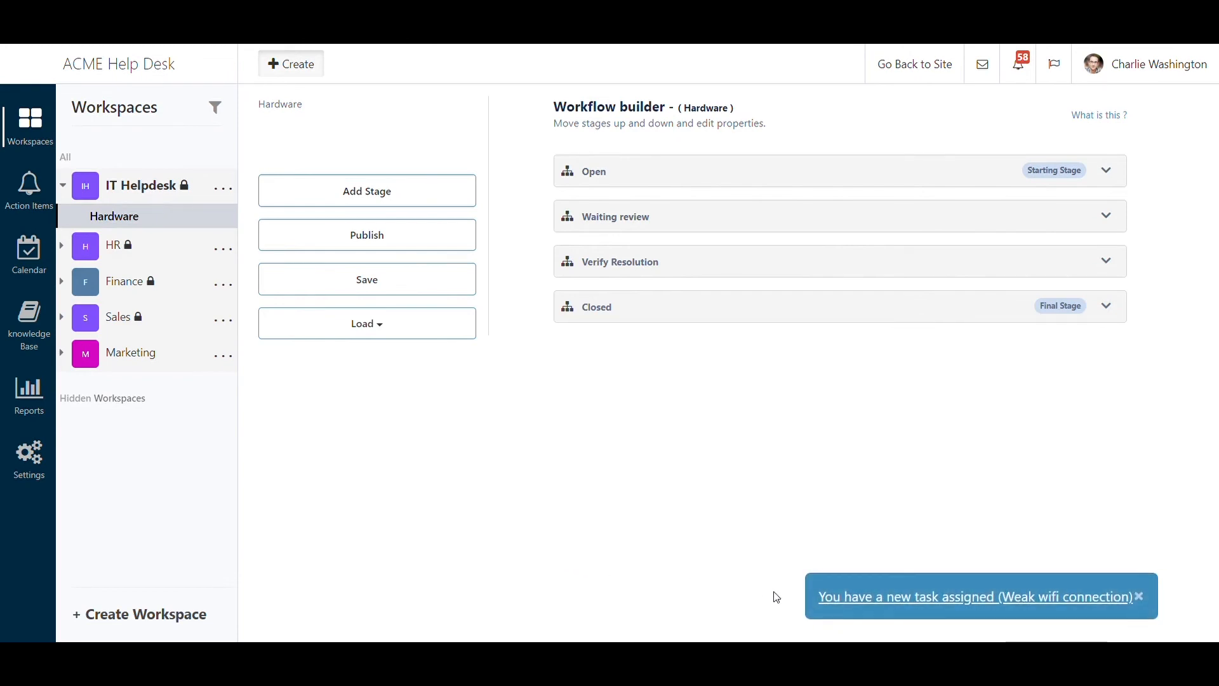
- From the assignee's account, open the newly assigned Weak wifi connection ticket and apply the outcome Fixed to send it to Verify
left_click(1002, 604)
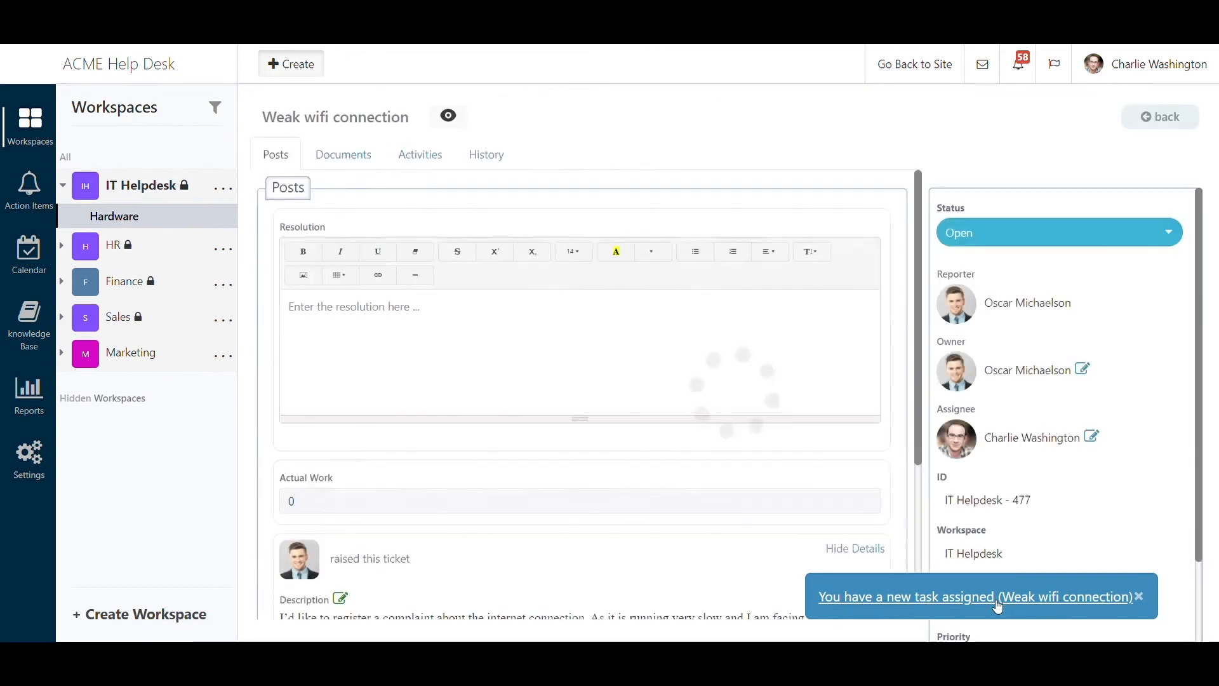
left_click(1169, 236)
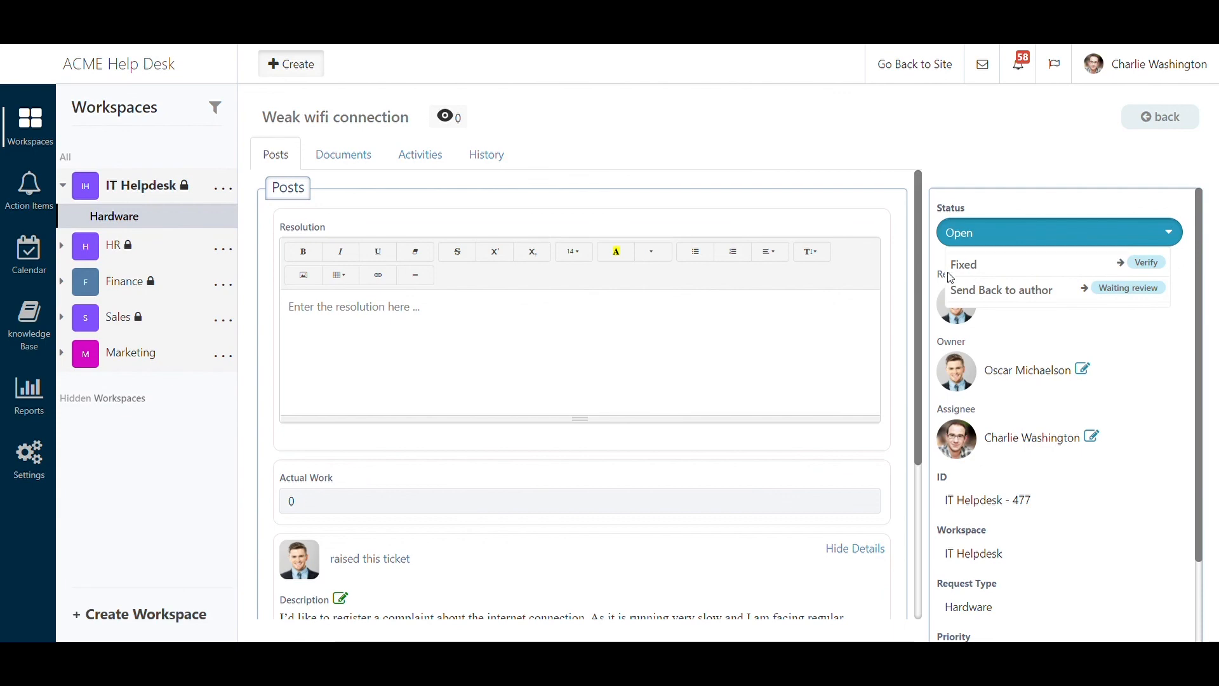
left_click(985, 271)
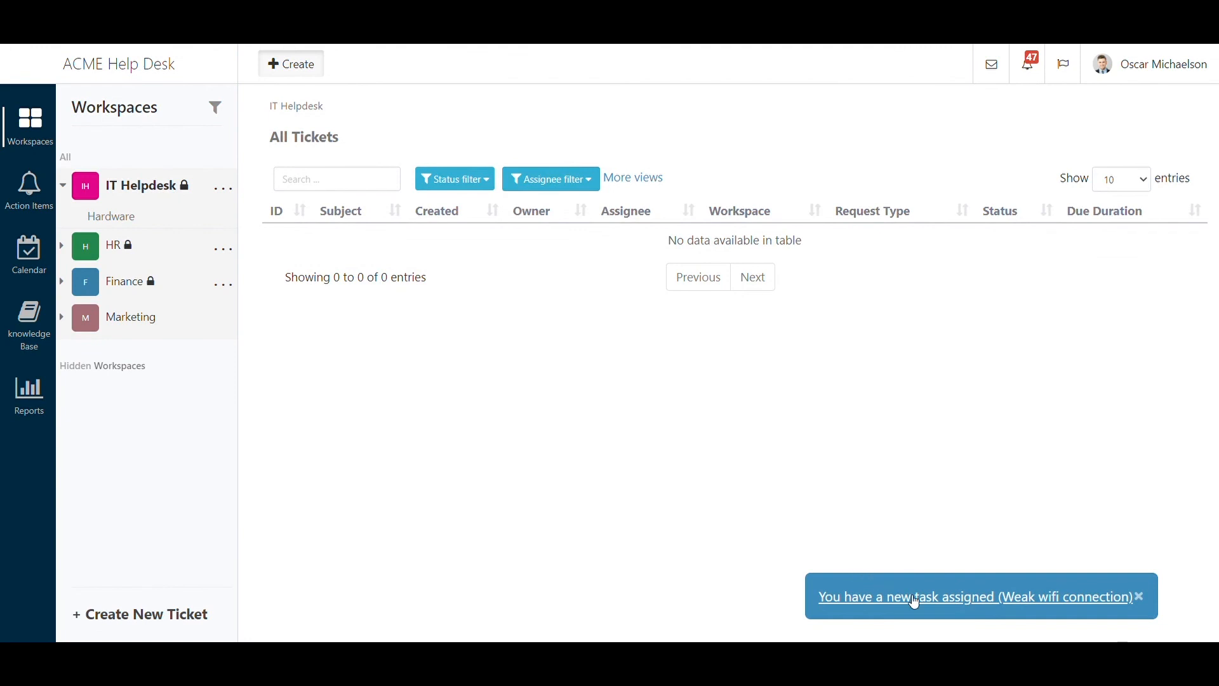
- From the requester's account, open the Weak wifi connection ticket and apply the outcome Fixed to move it to Closed
left_click(915, 597)
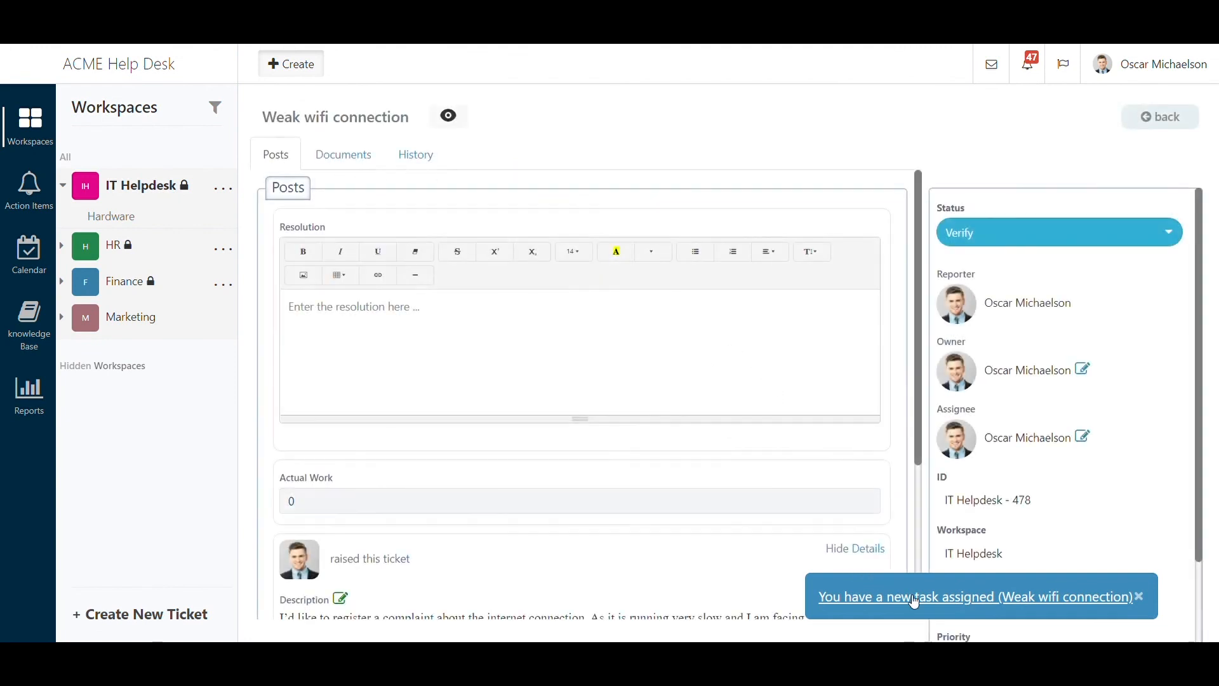
left_click(1173, 238)
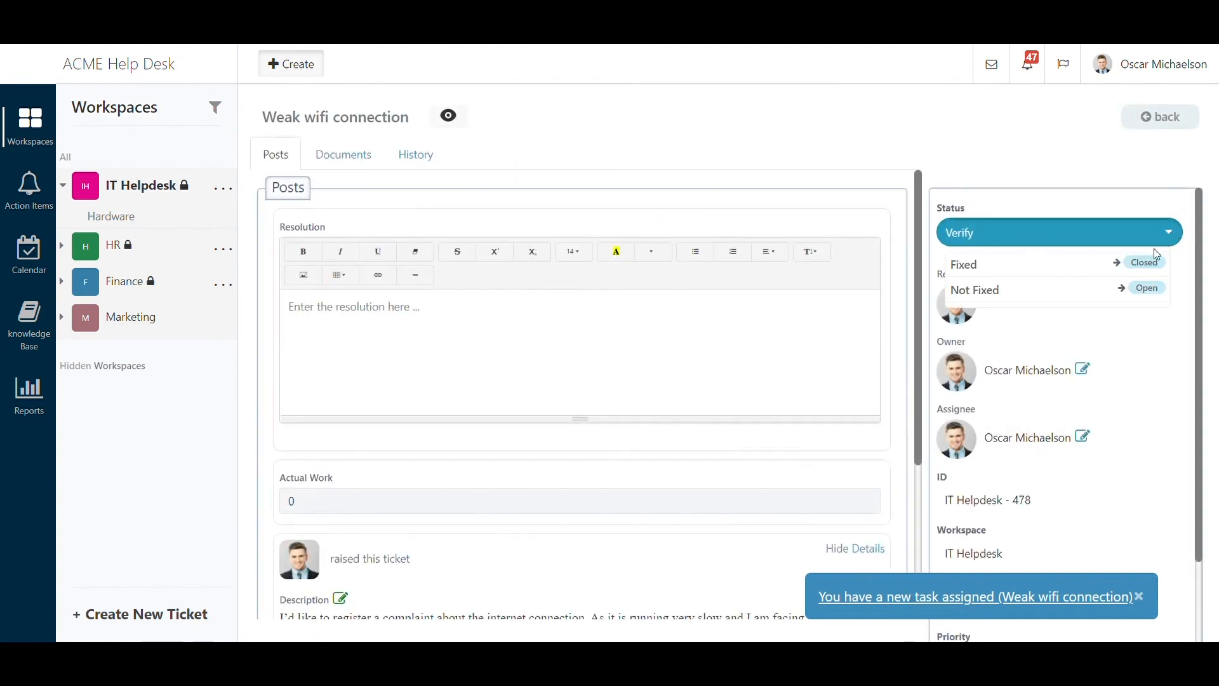
left_click(1153, 265)
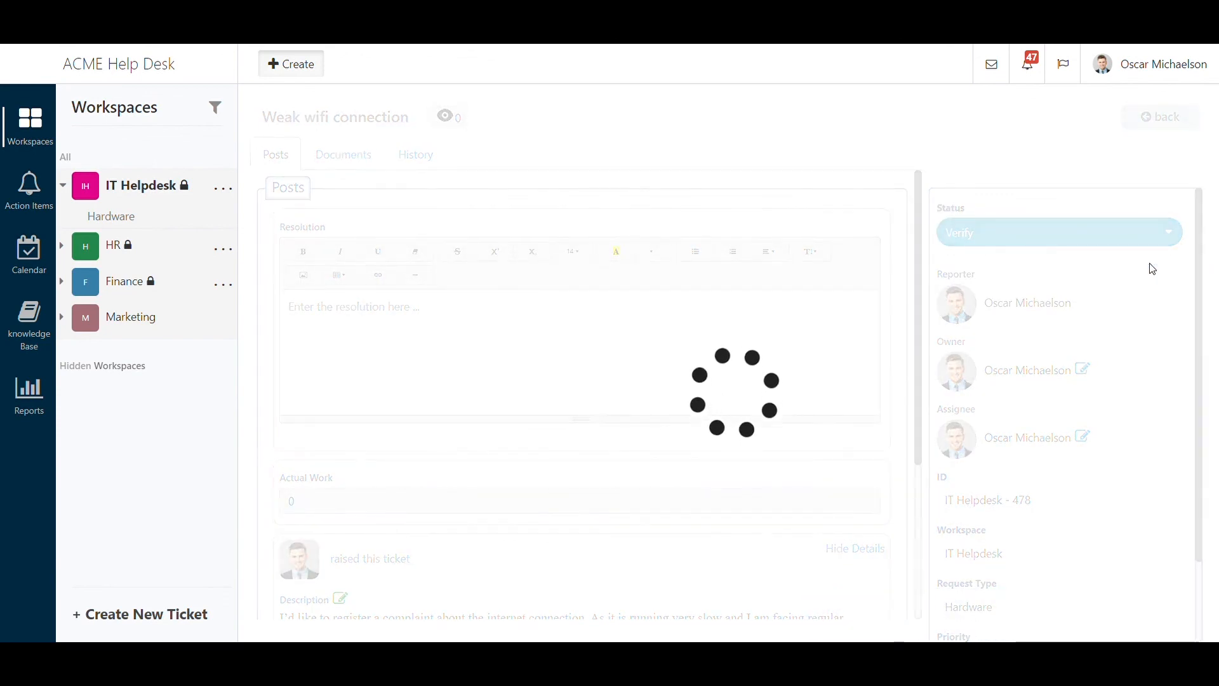